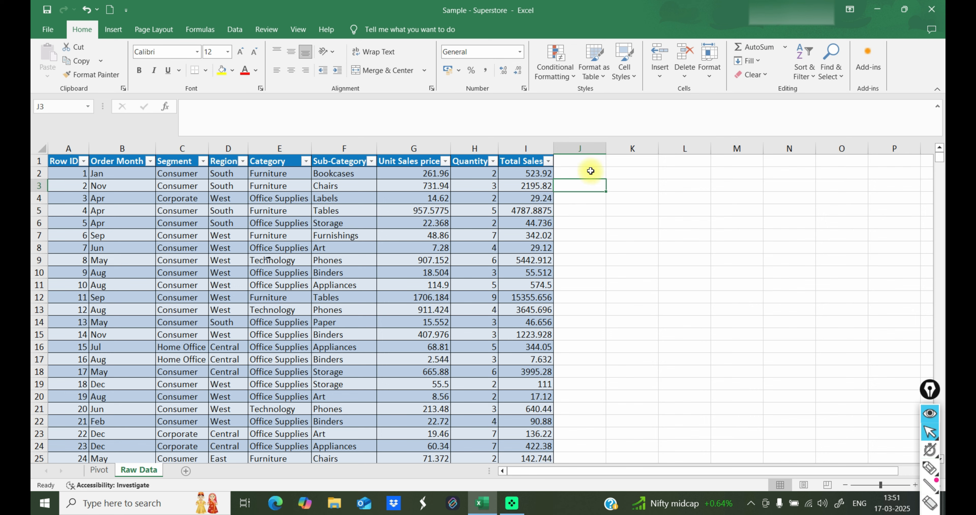
- Sum the Total Sales column in J2 with SUM over I2:I9998 and apply the comma number format to the result
left_click(591, 171)
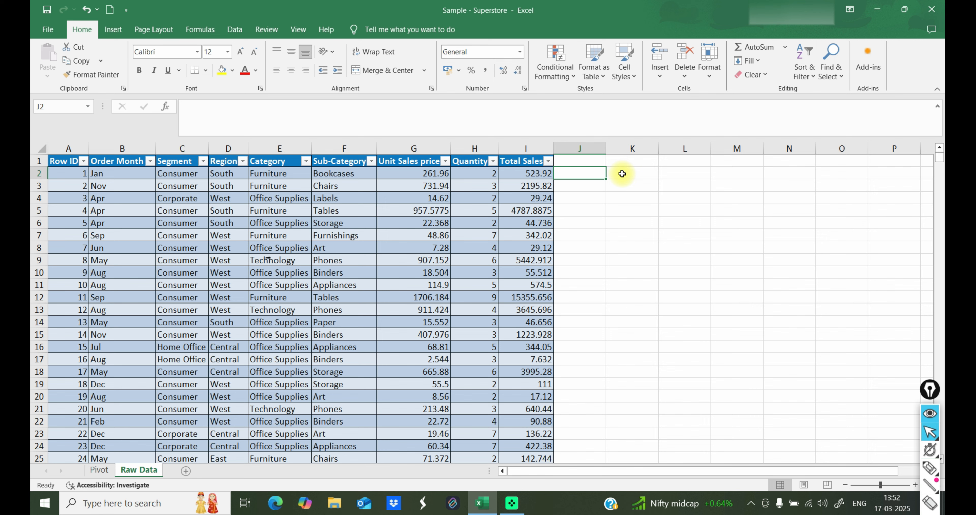
type("+SUM")
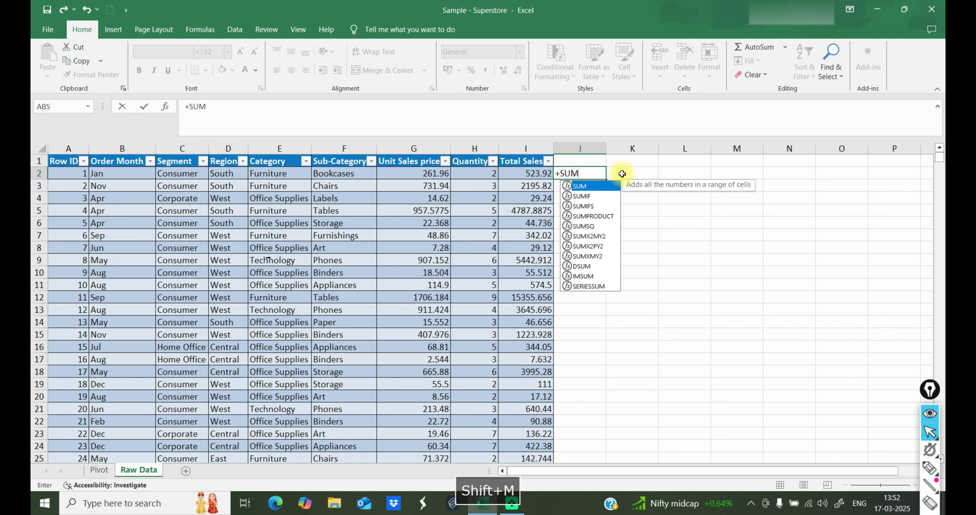
key("Tab")
key("Left")
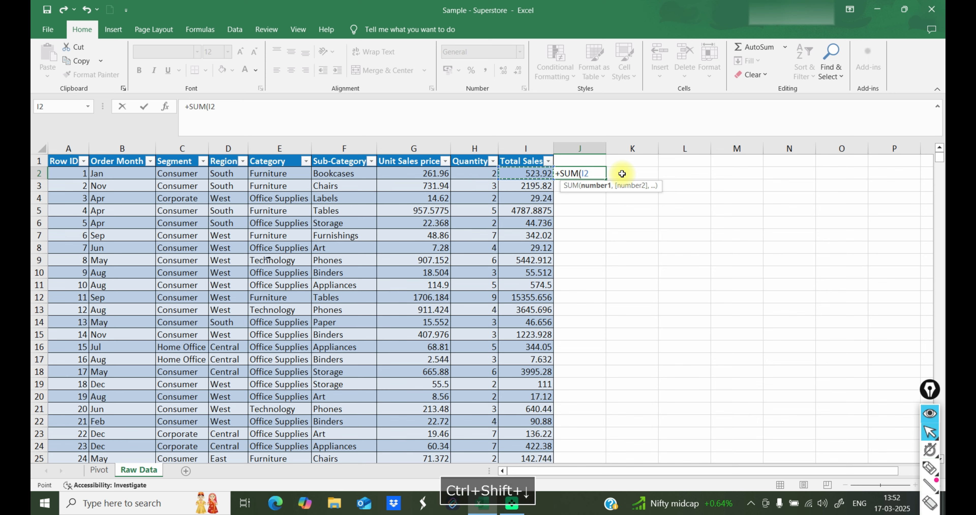
key("ctrl+shift+Down")
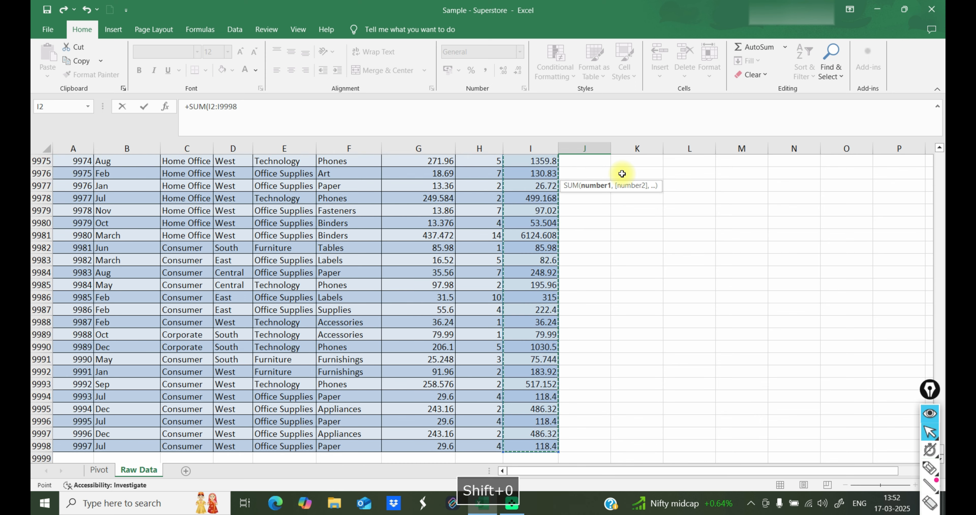
type(")")
key("Return")
scroll(608, 254, "up", 1)
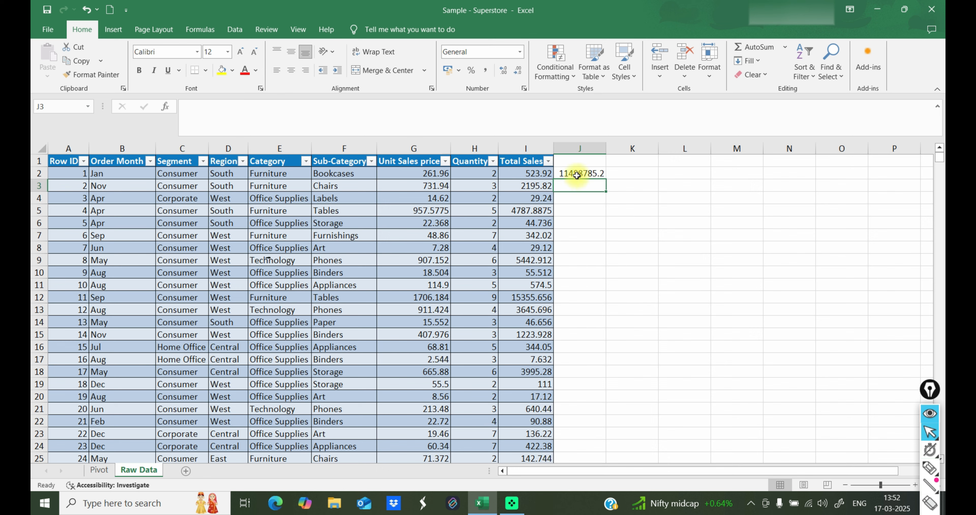
left_click(576, 174)
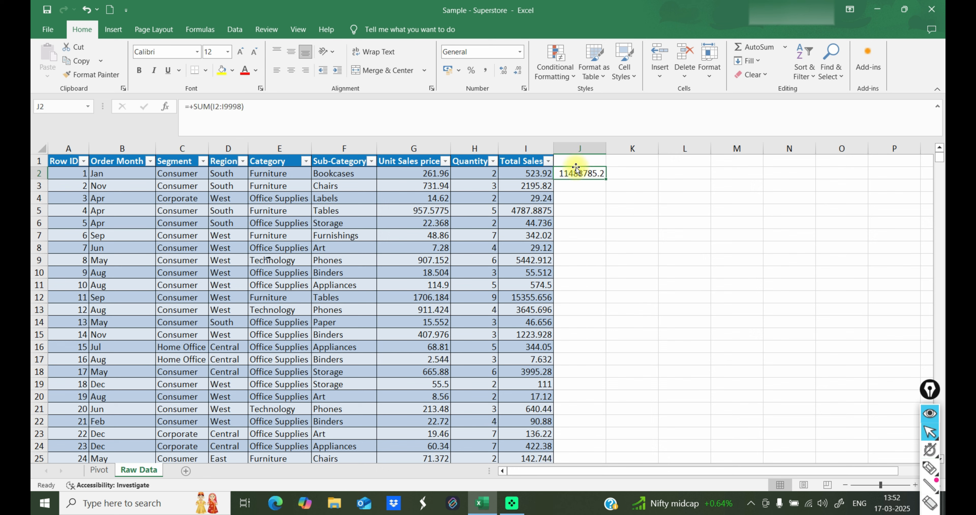
left_click(488, 71)
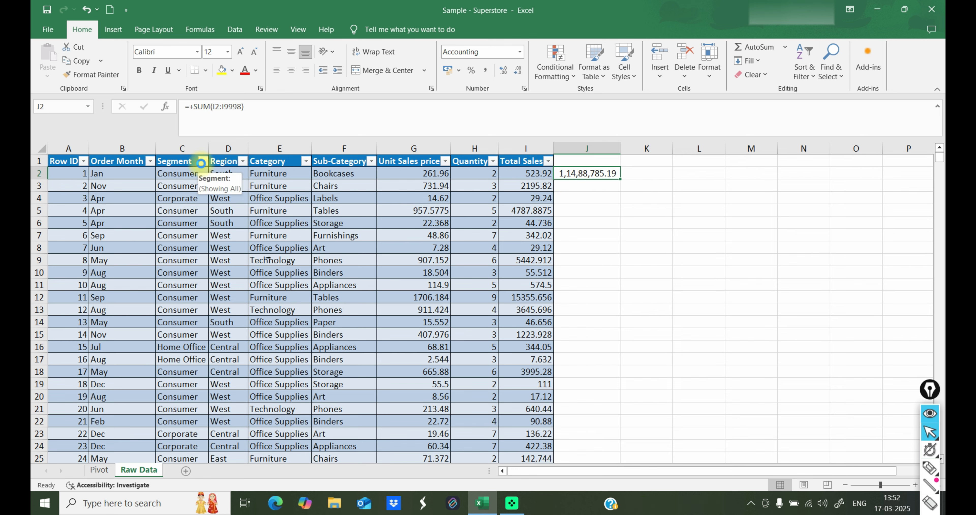
- Look through the filter values available in the Segment and Region columns without changing the filters
left_click(202, 161)
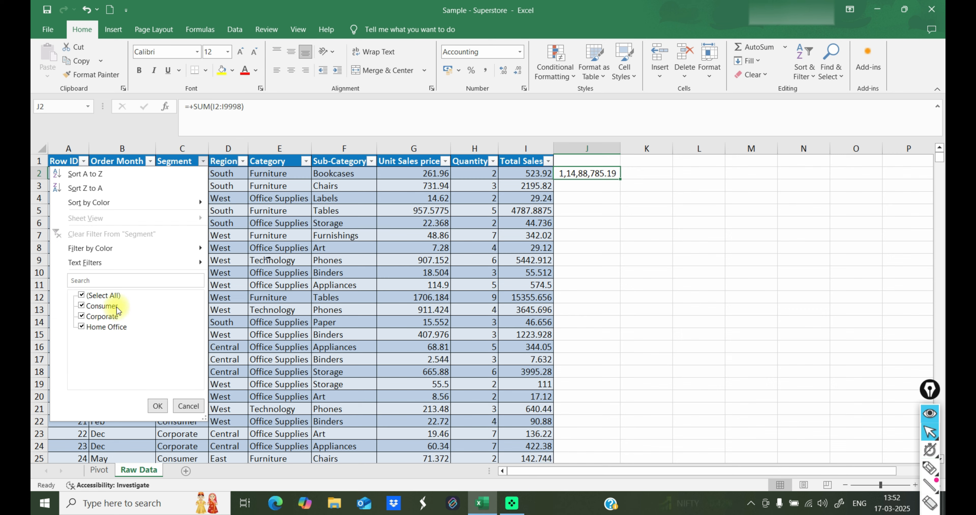
left_click(242, 278)
left_click(242, 162)
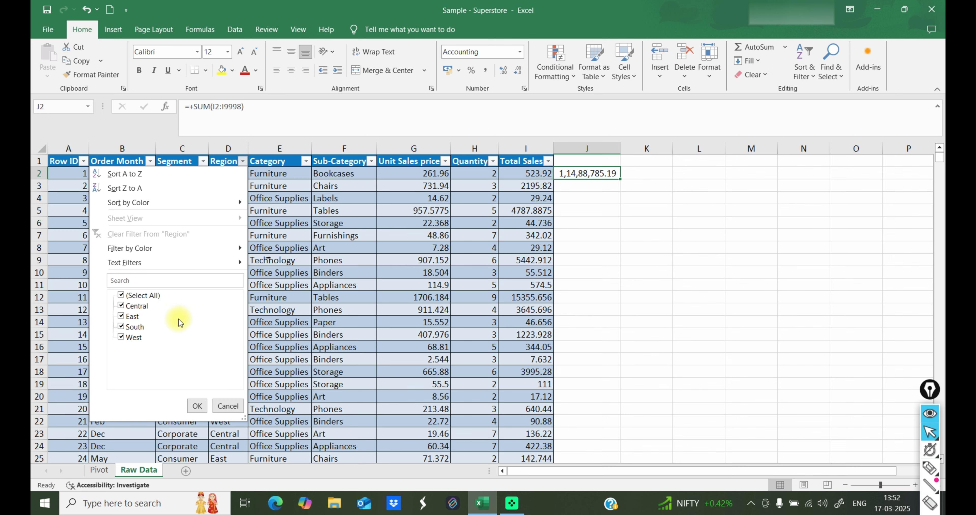
left_click(367, 259)
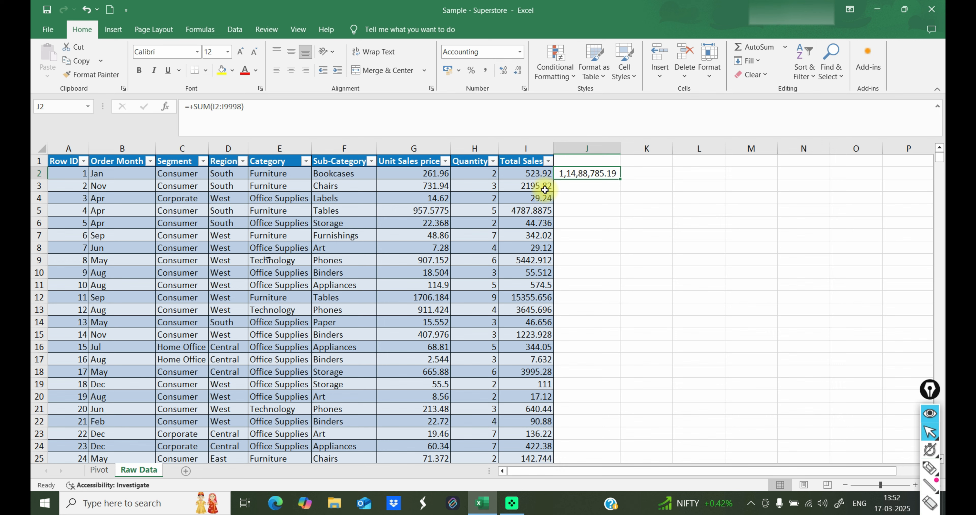
- Copy the Consumer segment from C2 into K2 and the South region from D2 into K3
left_click(651, 176)
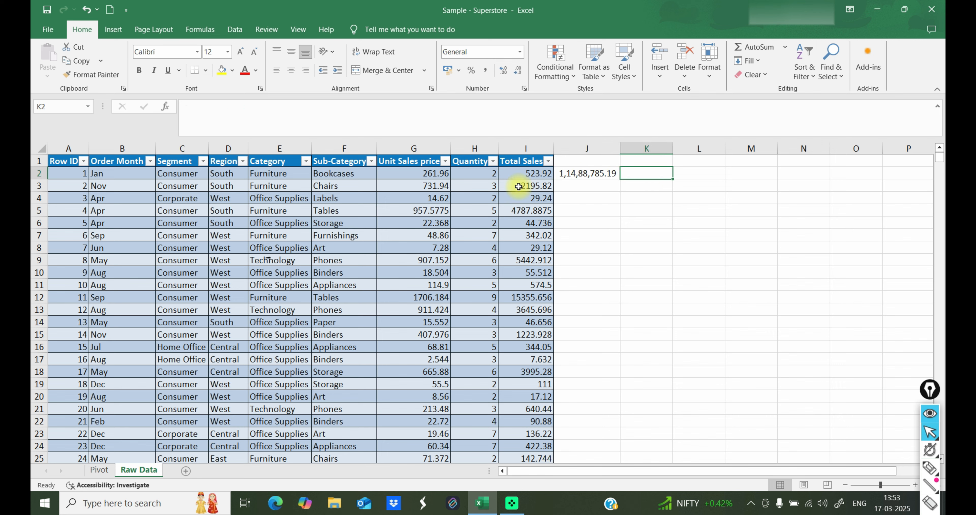
left_click(174, 173)
key("ctrl+c")
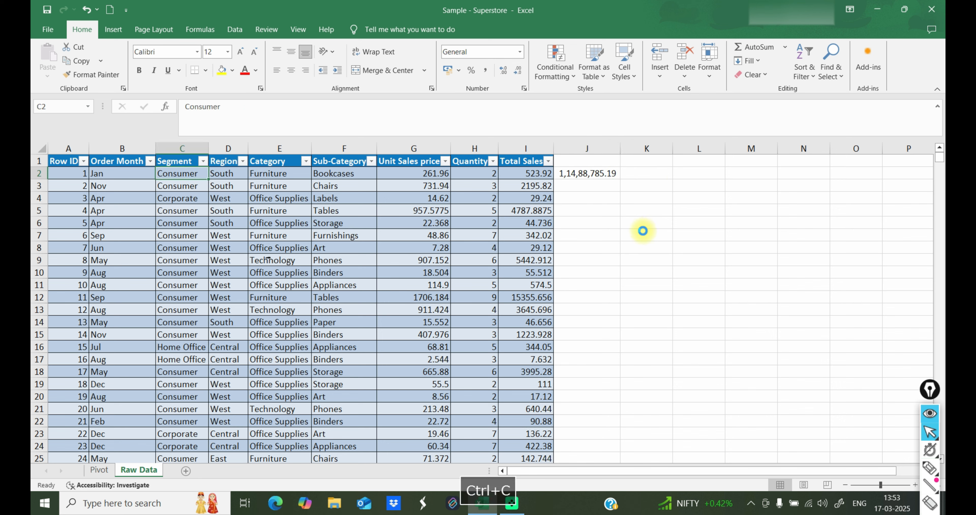
left_click(654, 173)
key("ctrl+v")
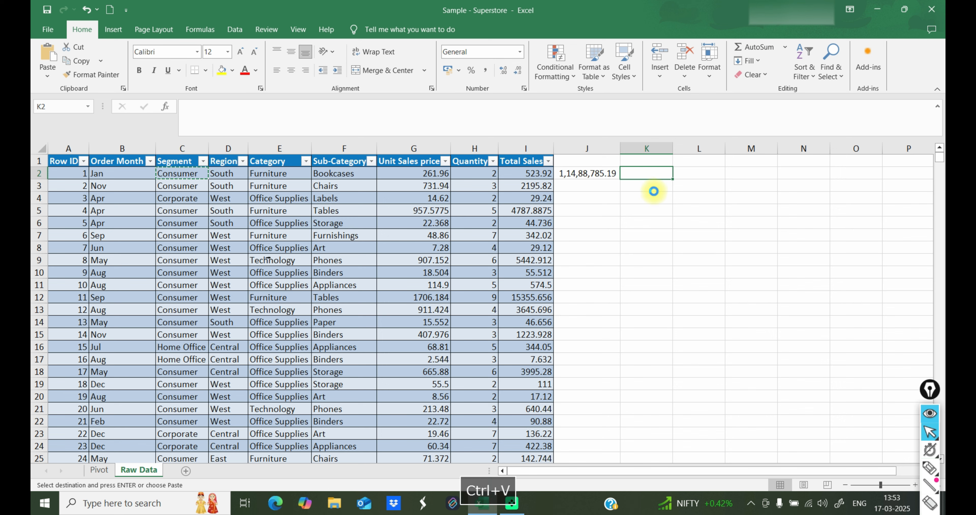
left_click(665, 189)
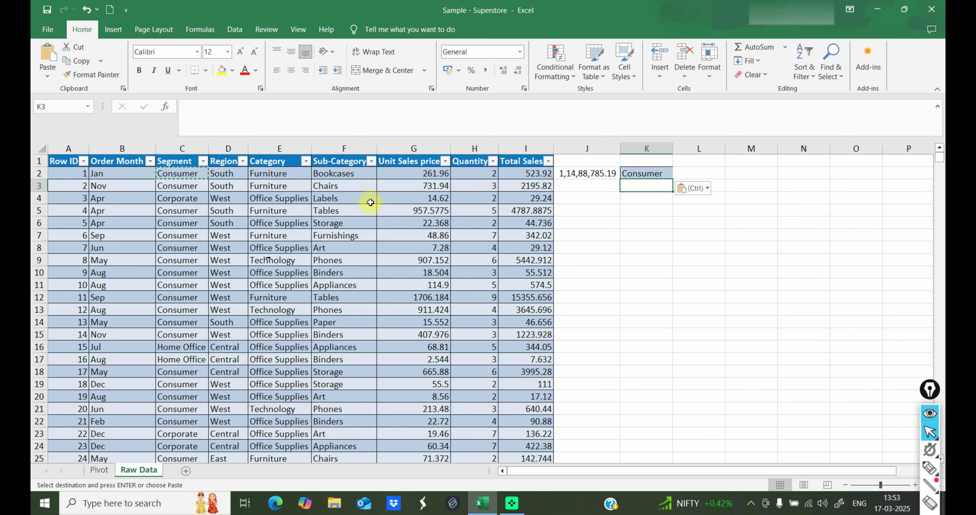
left_click(228, 177)
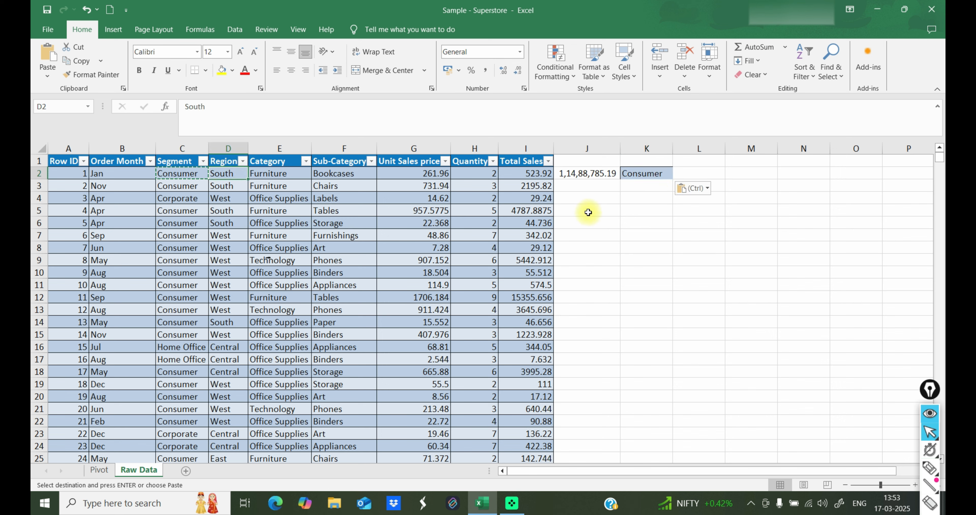
key("ctrl+c")
left_click(658, 188)
key("ctrl+v")
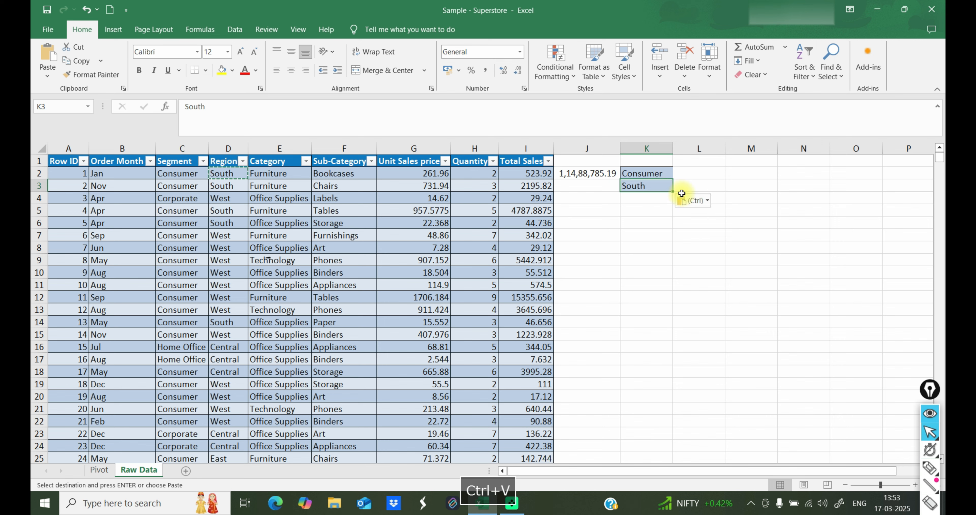
left_click_drag(634, 173, 632, 186)
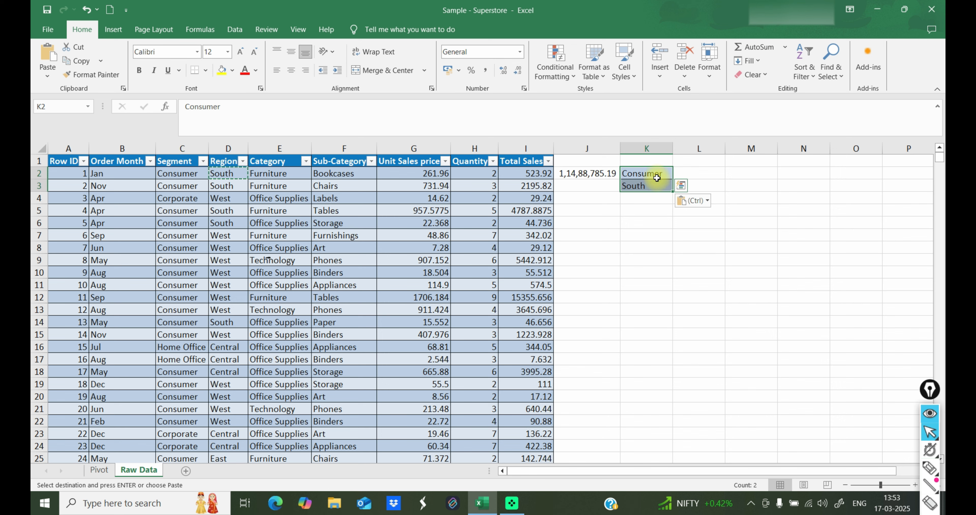
left_click(658, 195)
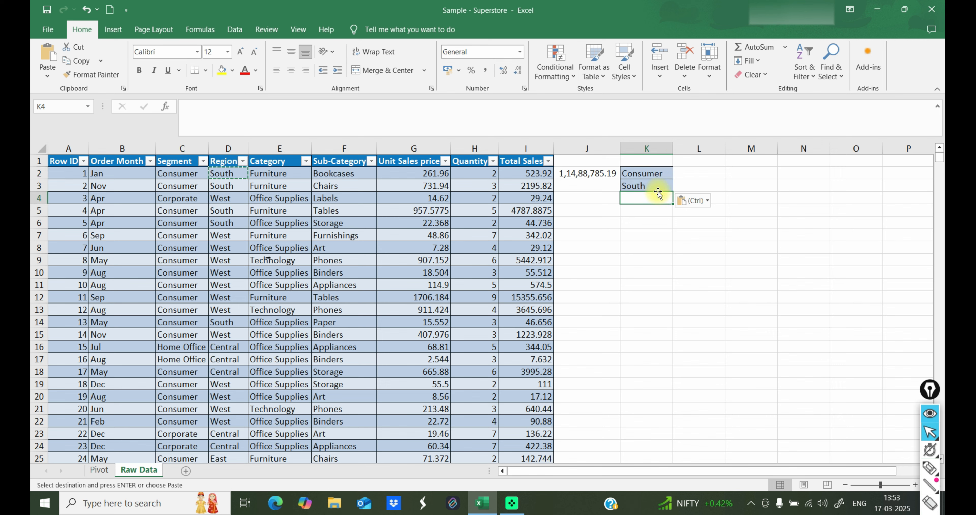
left_click(643, 175)
left_click(591, 174)
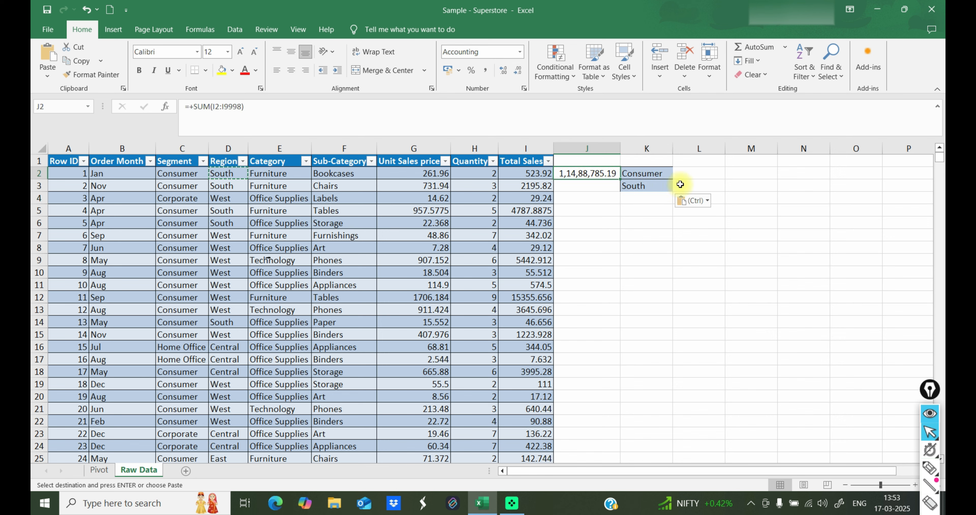
- Enter the heading SUMIF in cell L1
left_click(689, 175)
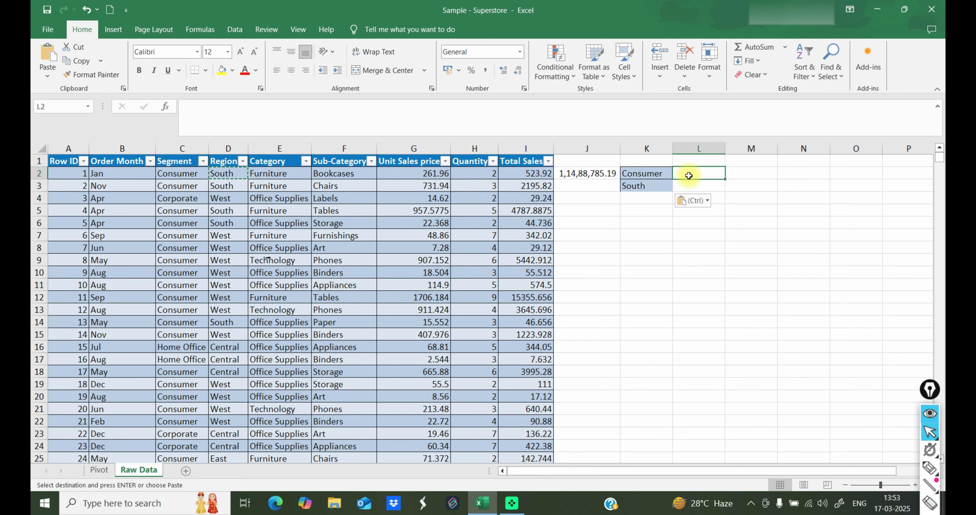
left_click(699, 161)
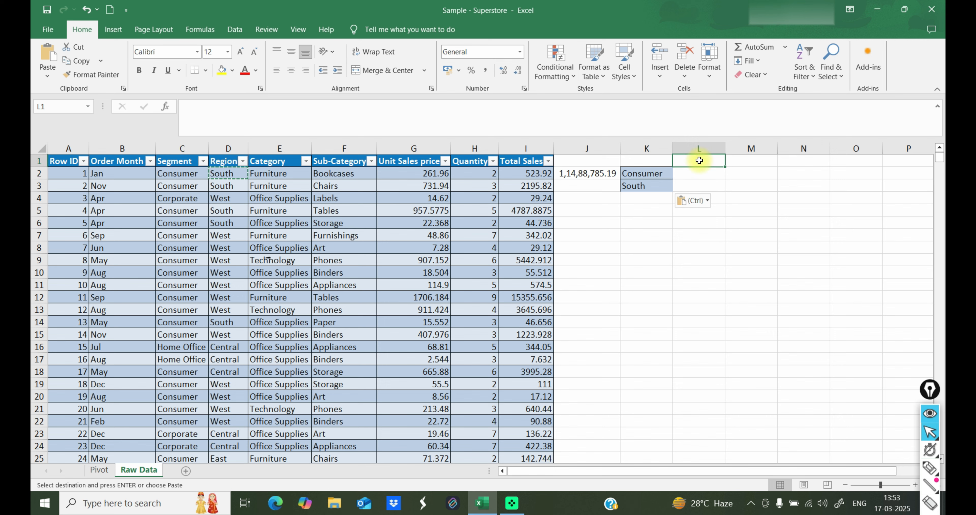
type("SUMIF")
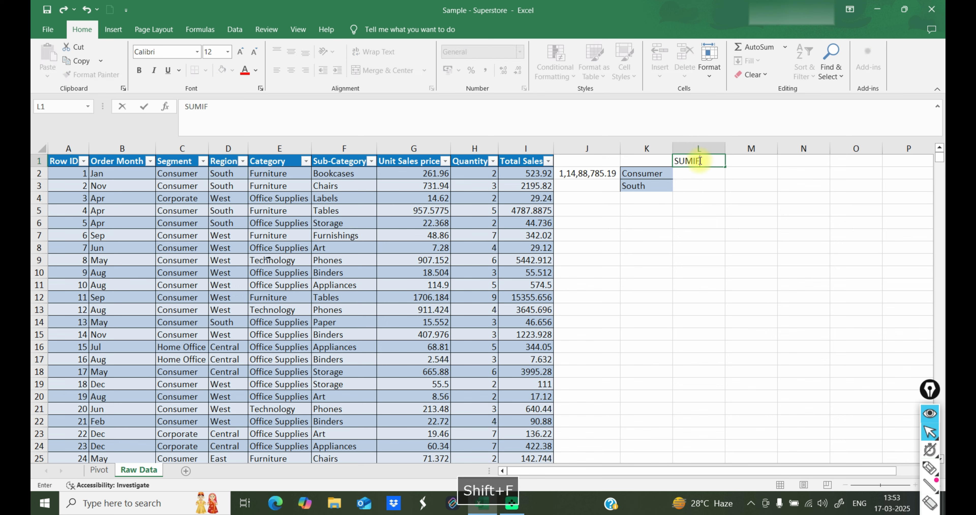
key("Return")
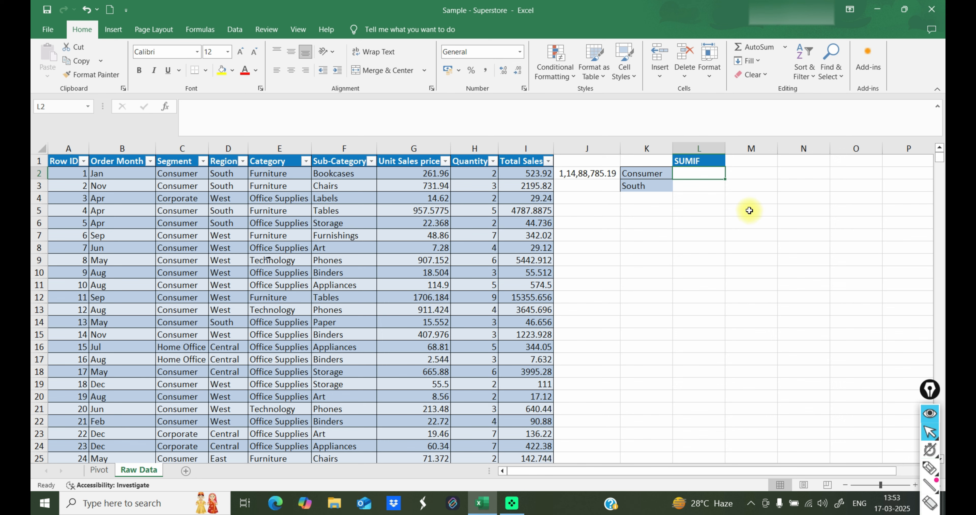
- Start a SUMIF formula in L2 and open its function arguments dialog, placed clear of the criteria cells
type("=SUMIF(")
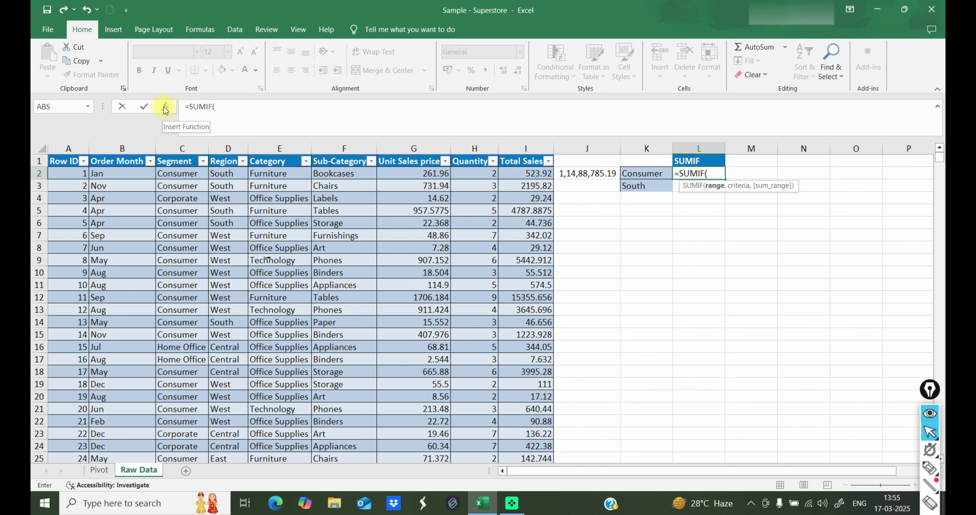
left_click(166, 109)
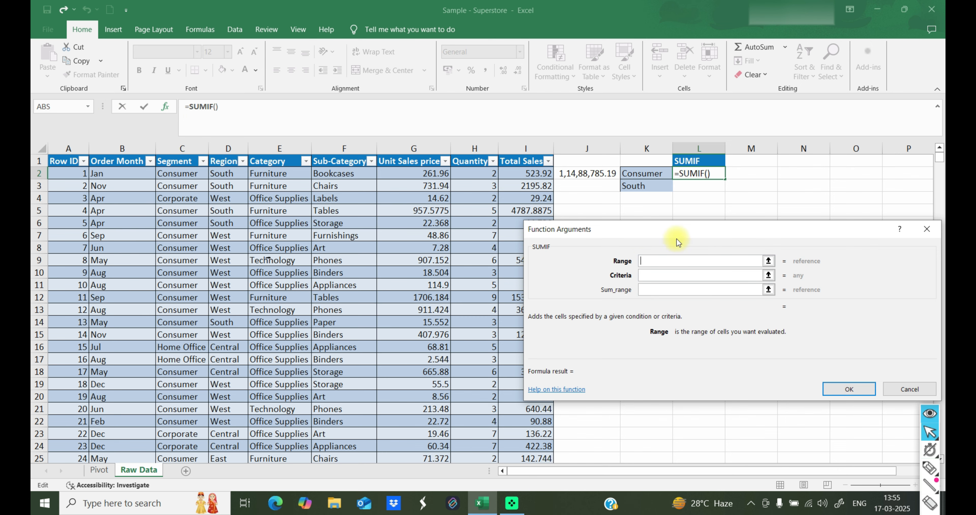
left_click_drag(663, 231, 641, 217)
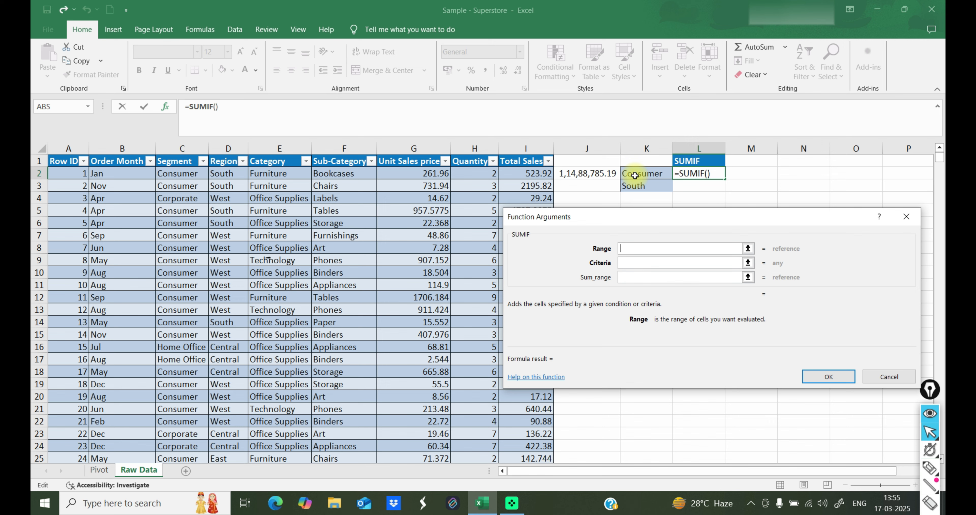
- Mark the Segment header, the Consumer cell K2 and the Total Sales header with the on-screen pen, ending with the marks cleared
left_click(929, 468)
left_click_drag(172, 119, 172, 149)
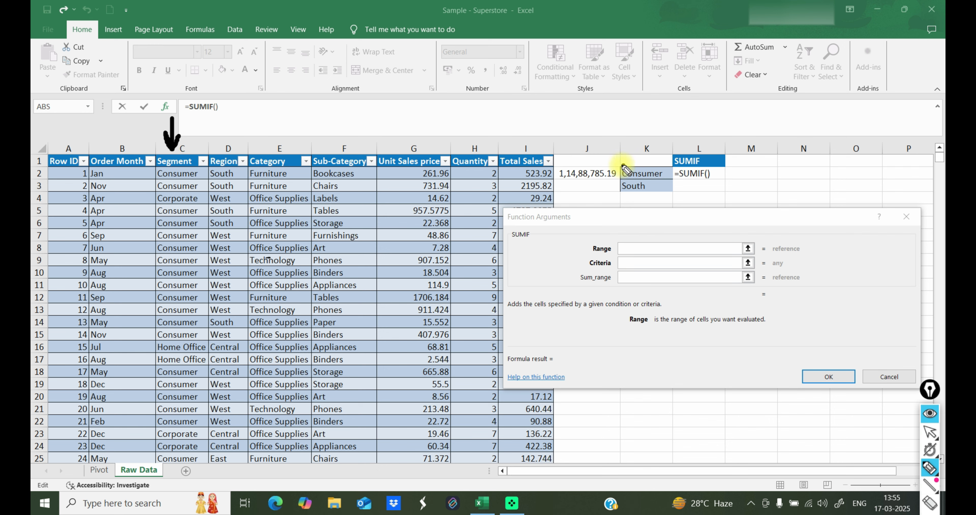
mouse_move(623, 165)
left_mouse_down()
mouse_move(622, 180)
mouse_move(669, 170)
mouse_move(620, 167)
left_mouse_up()
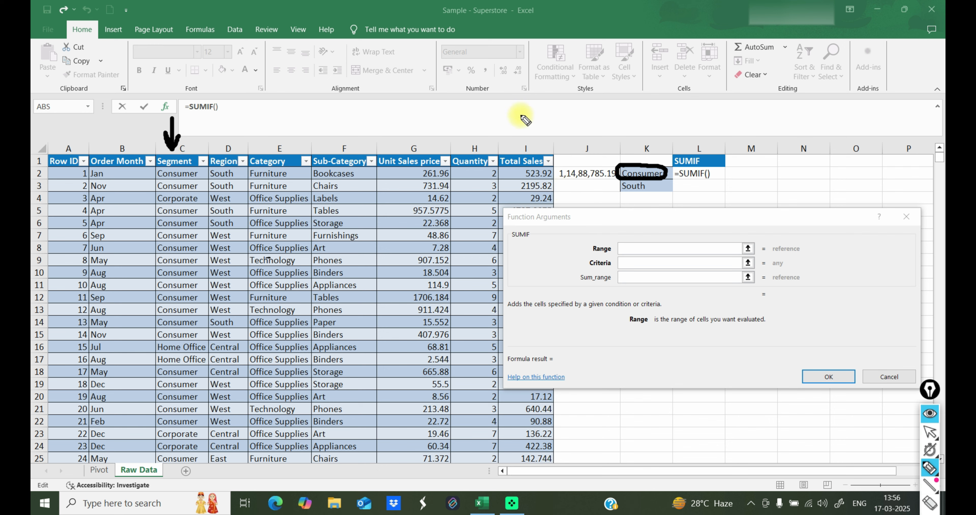
left_click_drag(521, 112, 524, 143)
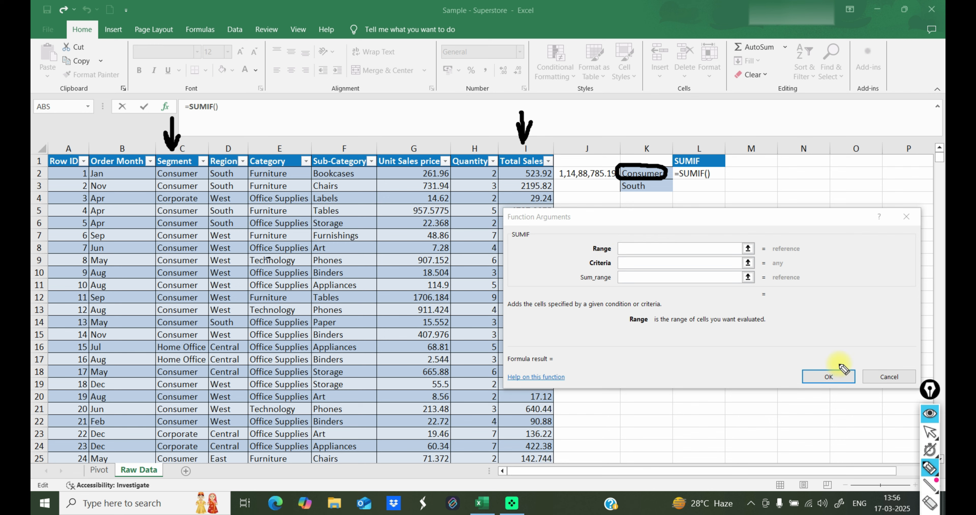
left_click(930, 432)
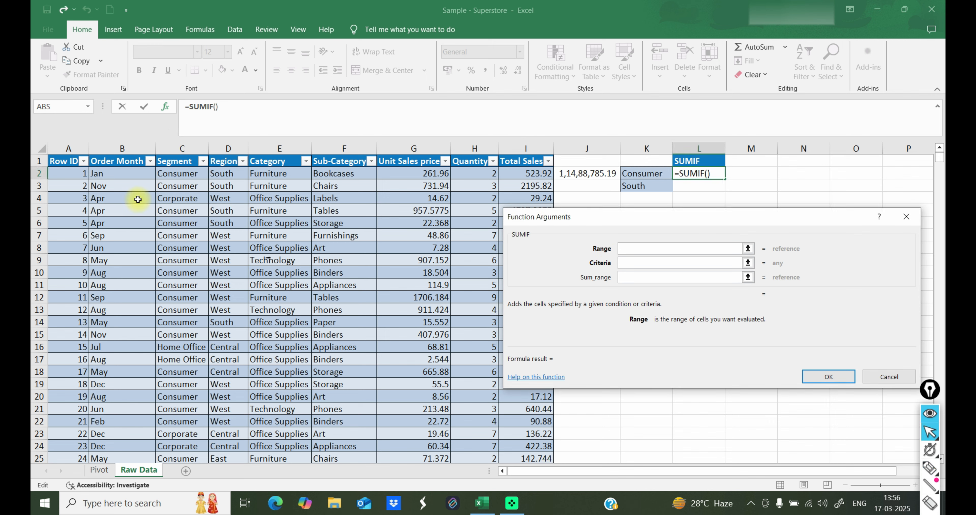
- Set the SUMIF range to the Segment values C2:C9998 and its criteria to the Consumer cell K2
left_click(168, 174)
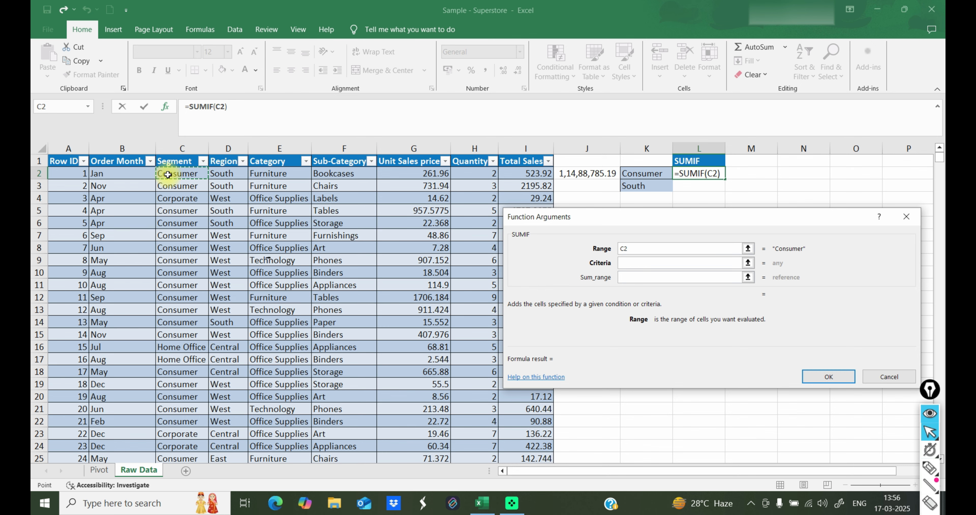
key("ctrl+shift+Down")
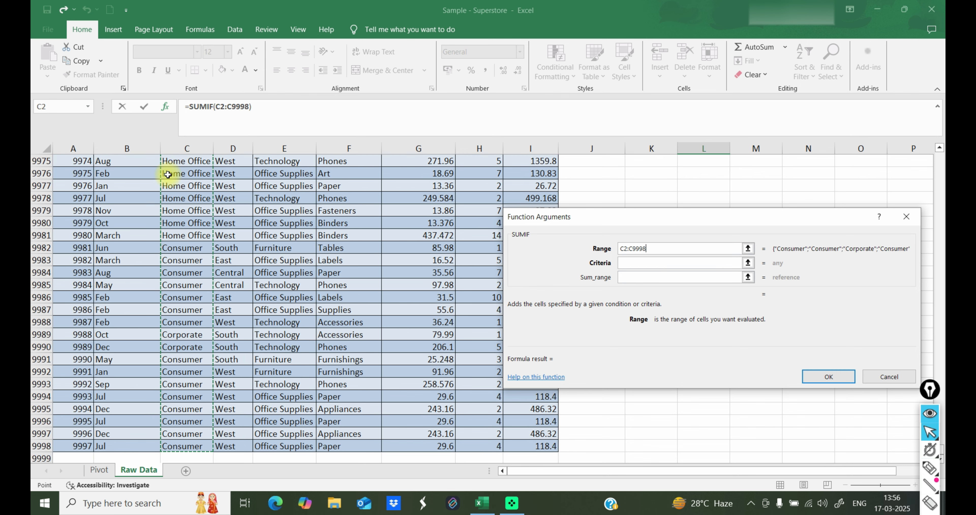
left_click(659, 263)
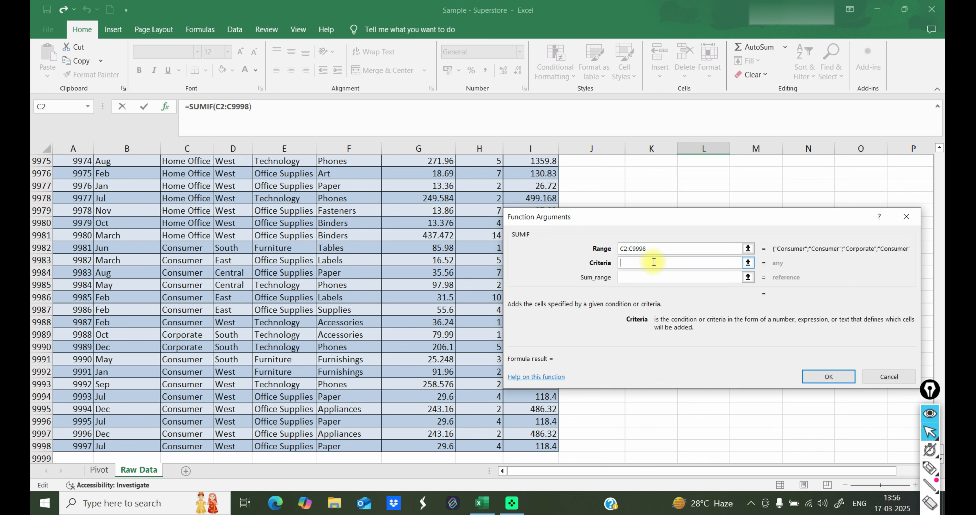
scroll(613, 193, "up", 1)
left_click(614, 185)
key("ctrl+Up")
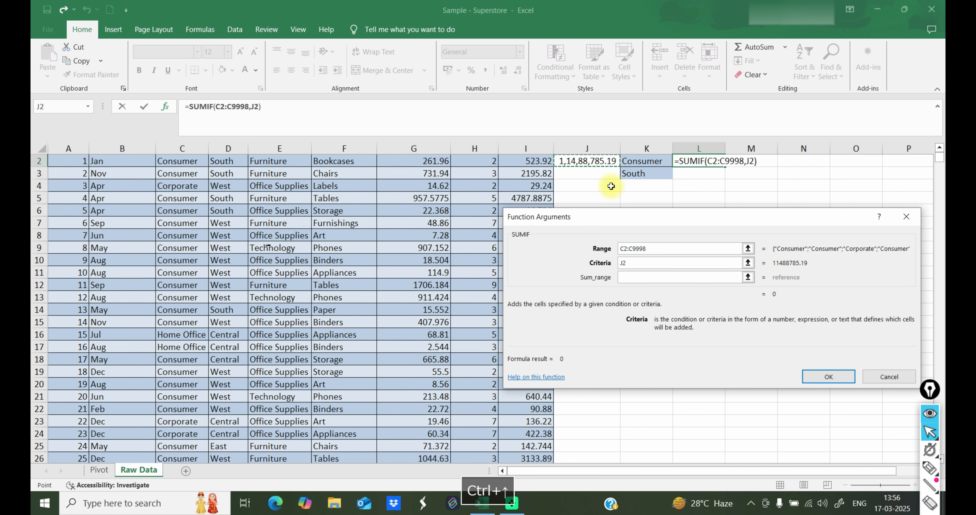
left_click(651, 161)
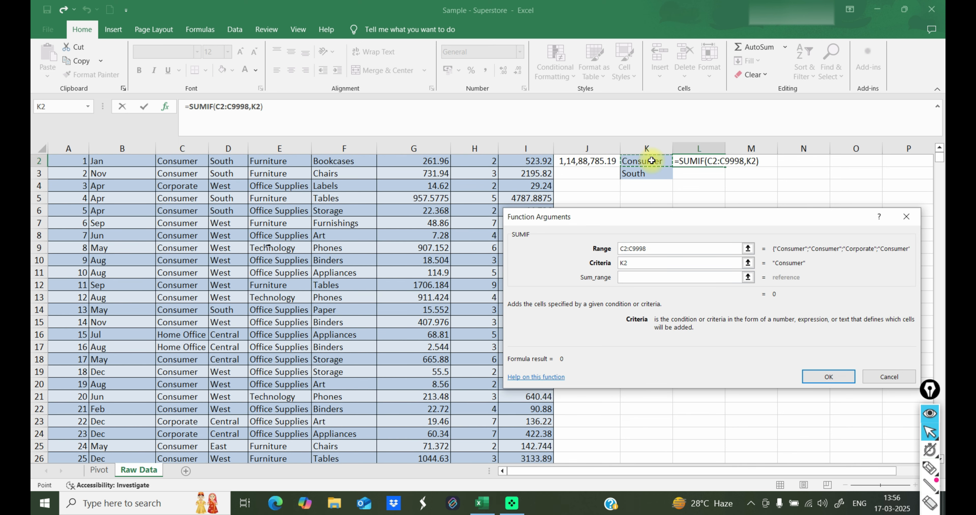
- Set the SUMIF sum range to the Total Sales values I2:I9998 and complete the formula in L2
left_click(649, 279)
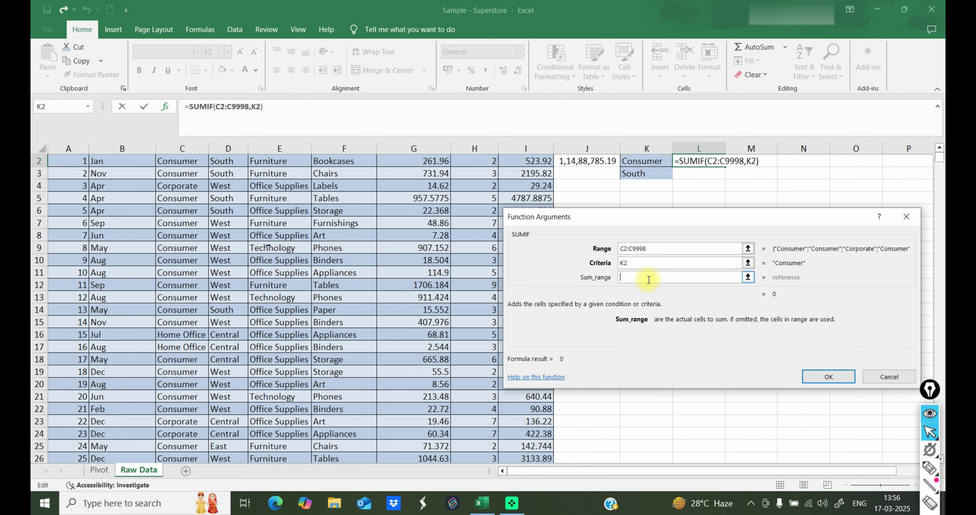
scroll(439, 231, "up", 1)
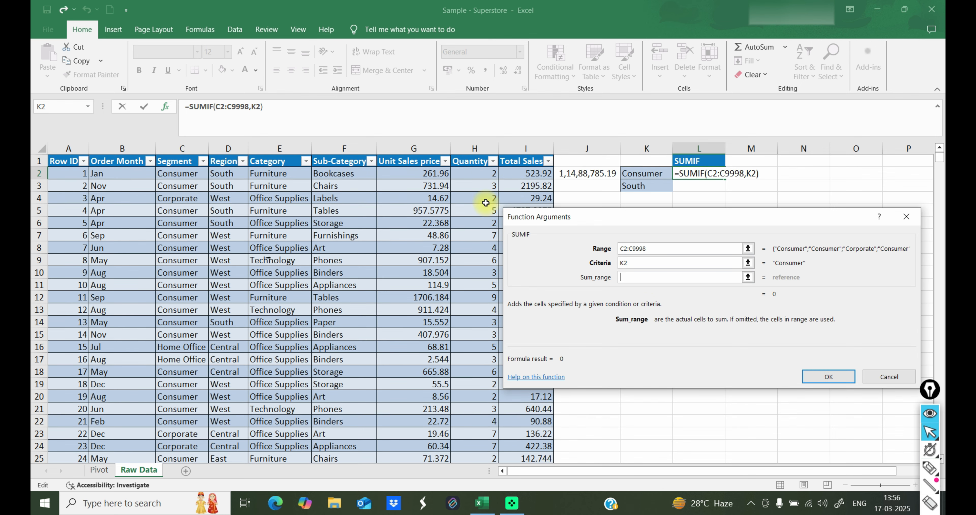
left_click(529, 173)
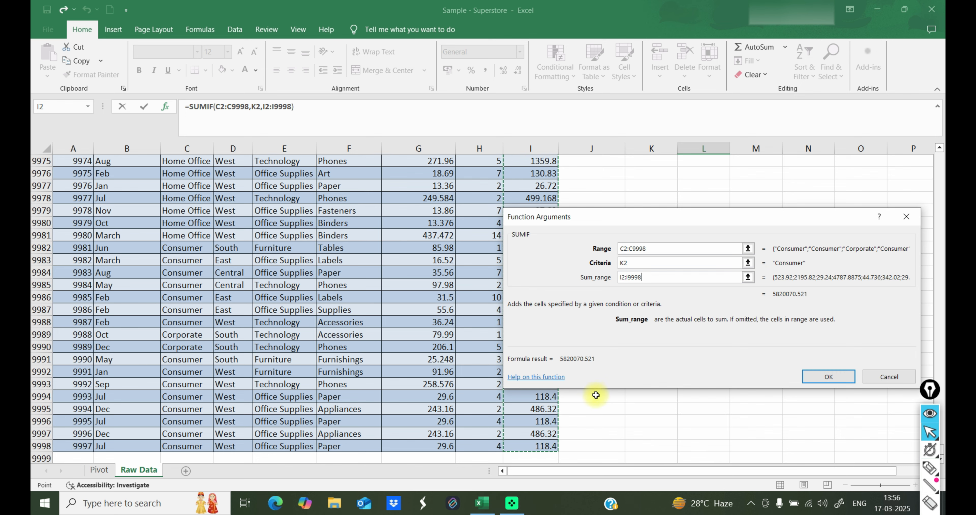
left_click(830, 377)
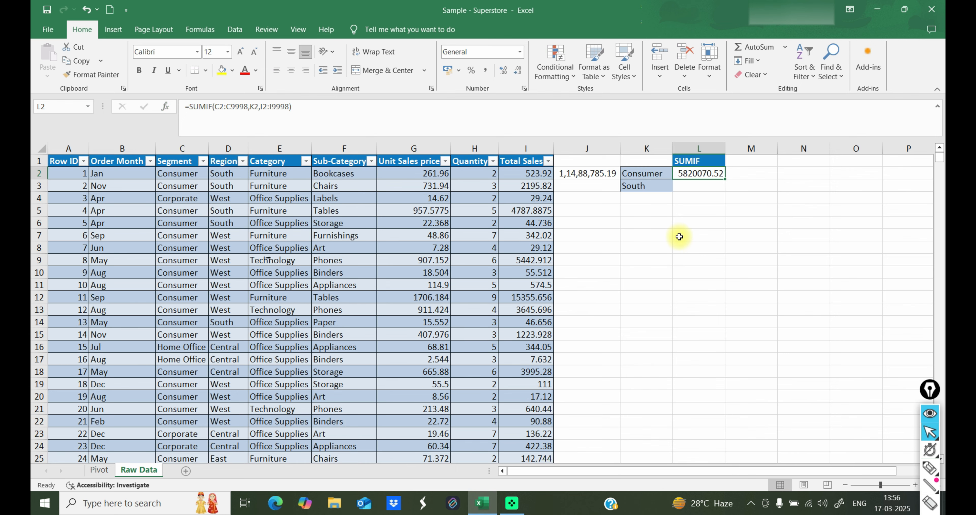
- Format the SUMIF result in L2 with the comma number style
left_click(485, 72)
left_click(702, 184)
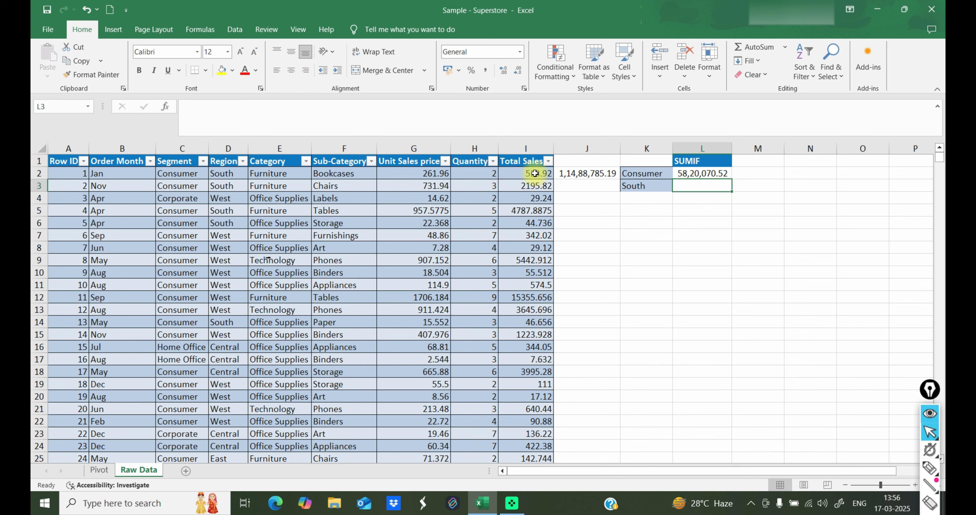
left_click(702, 173)
- Enter the heading SUMIFS in cell M1
left_click(747, 170)
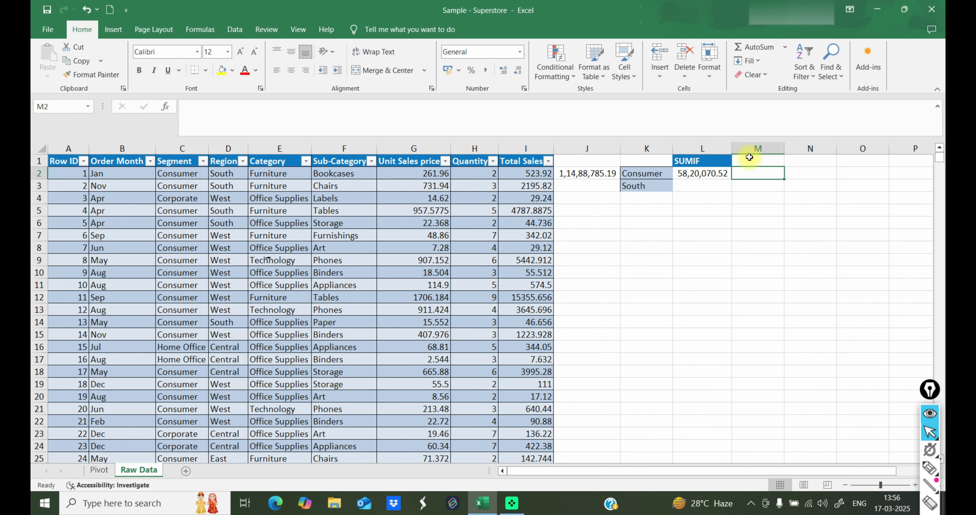
left_click(749, 157)
type("SUMIFS")
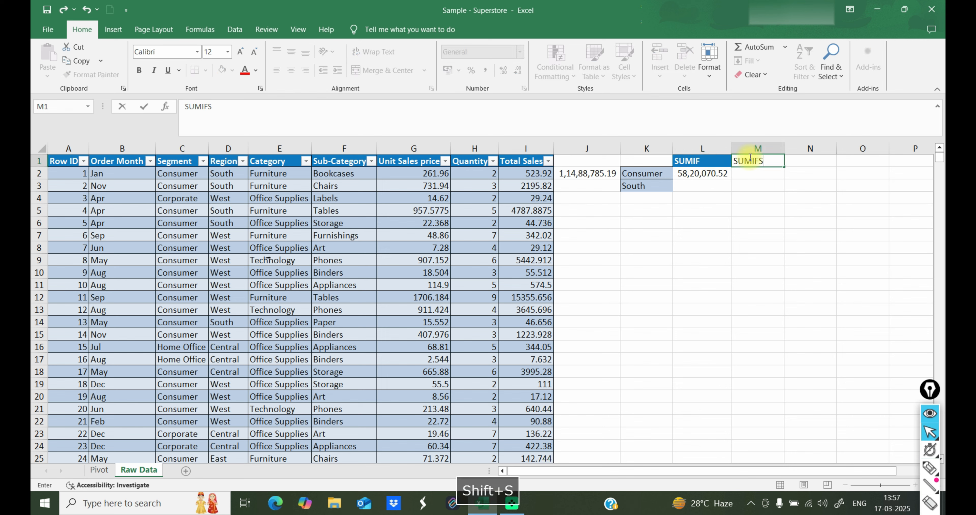
key("Return")
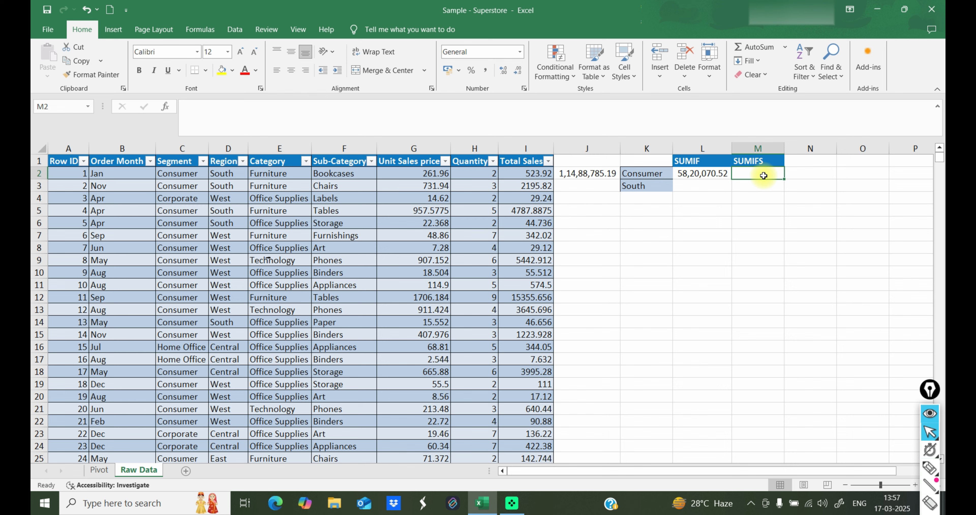
- Start a SUMIFS formula in M2 and open its function arguments dialog, placed clear of the criteria cells K2 and K3
type("=SUMIFS")
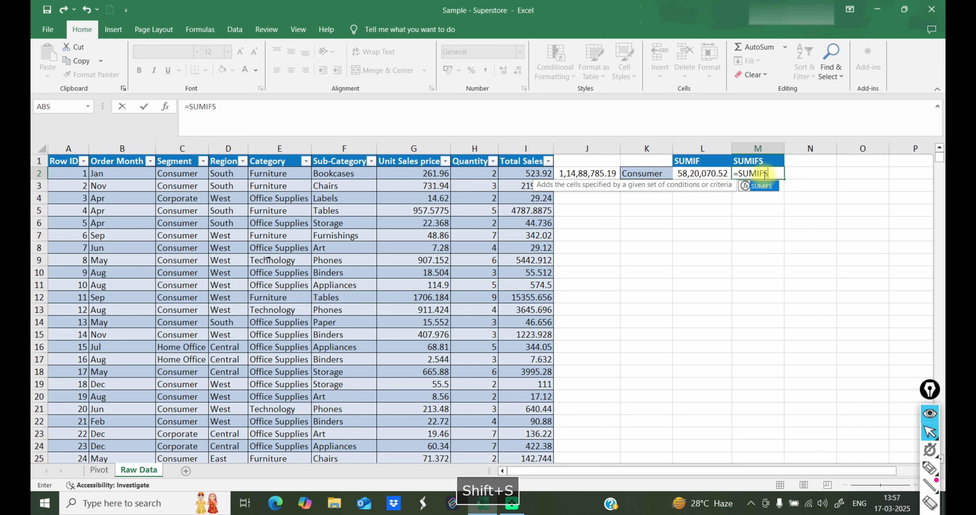
key("Tab")
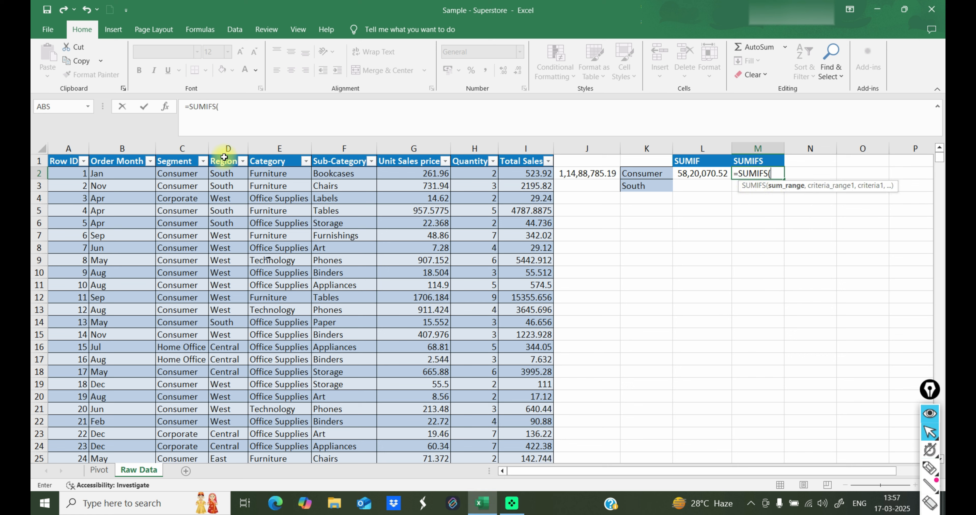
left_click(165, 107)
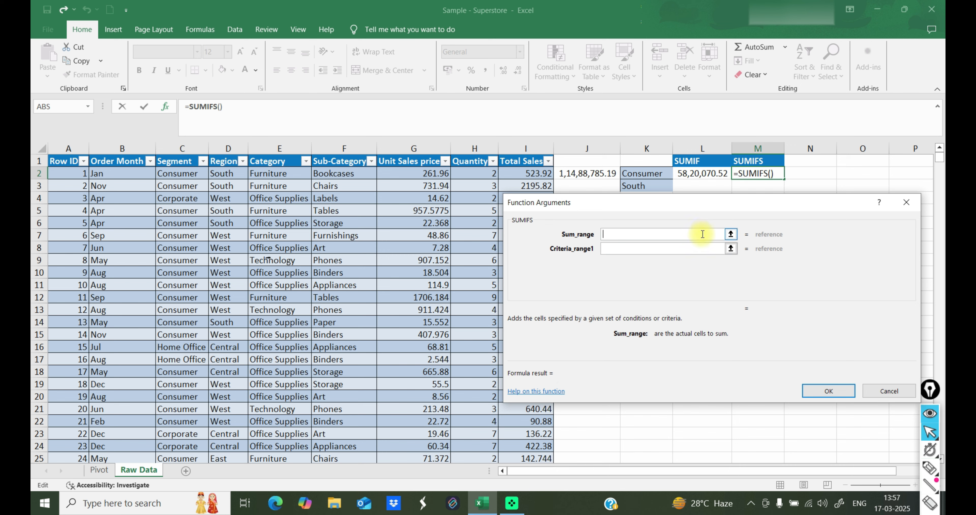
left_click_drag(693, 205, 671, 257)
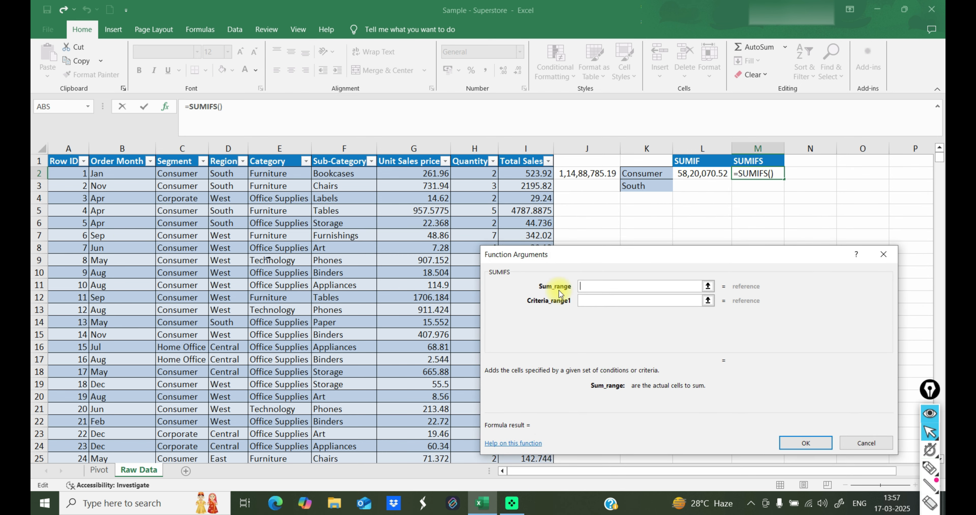
- Set the SUMIFS sum range to the Total Sales values I2:I9998
left_click(534, 172)
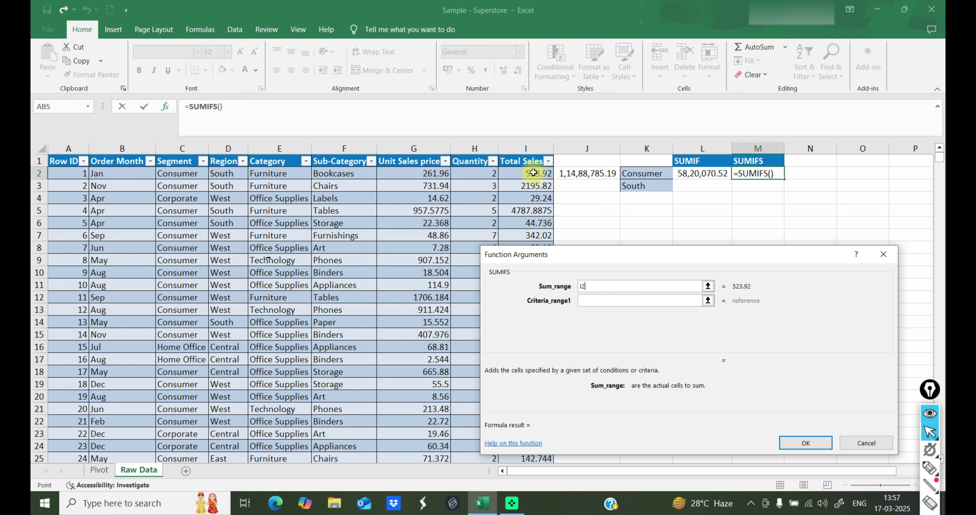
key("ctrl+shift+Down")
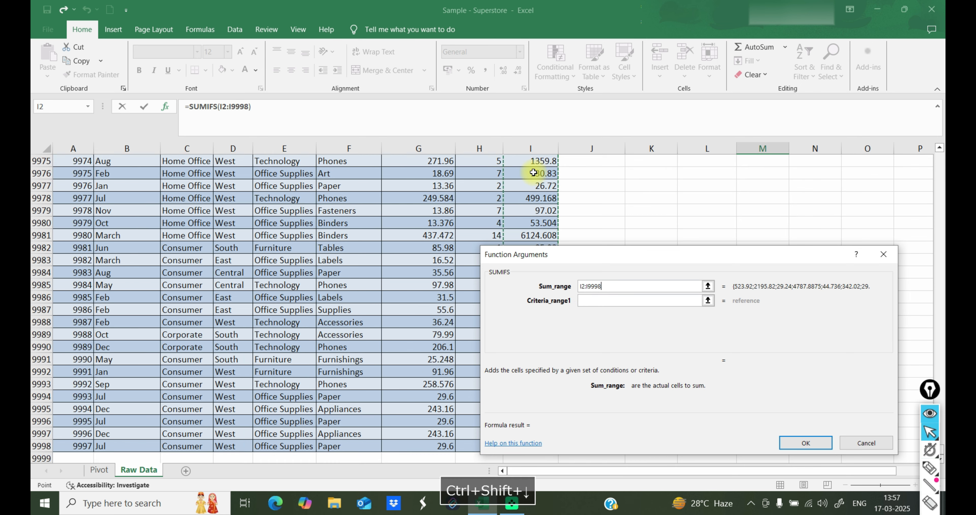
scroll(607, 223, "up", 4)
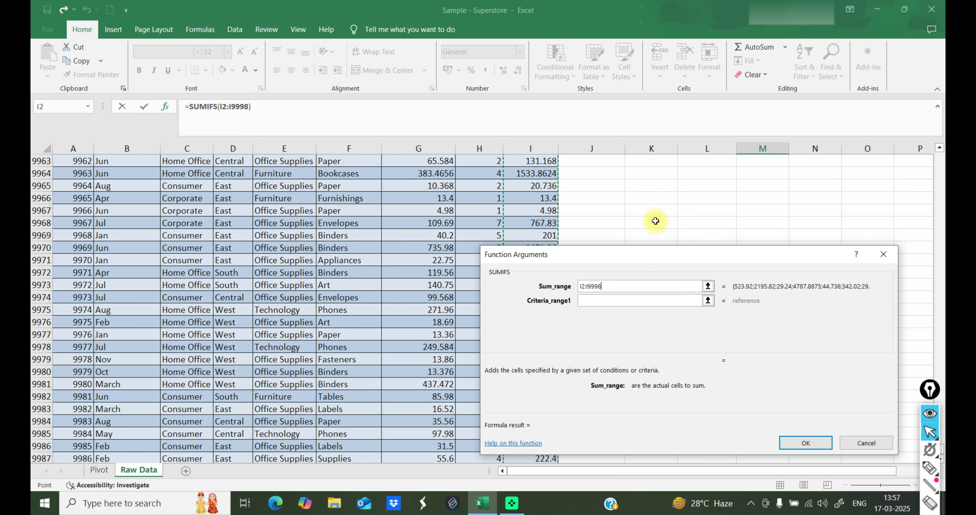
left_click(657, 217)
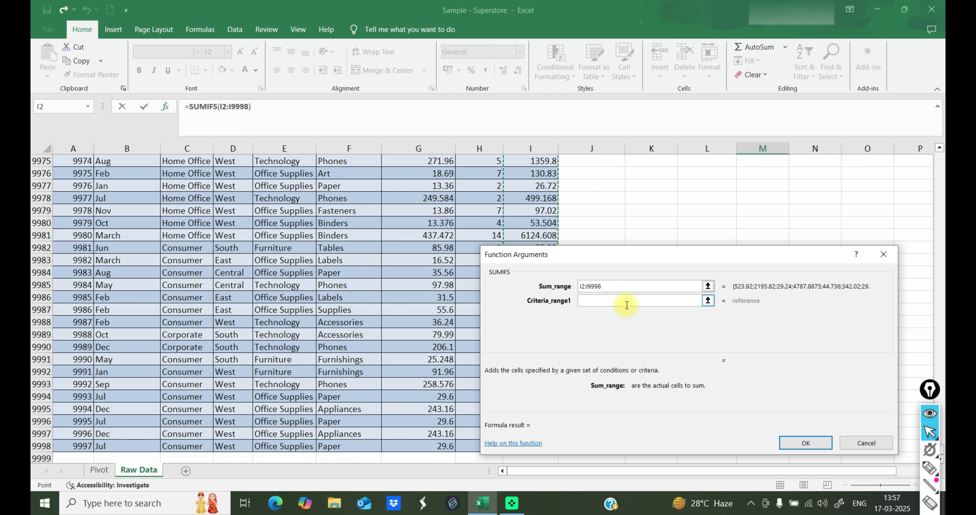
- Set the first SUMIFS criteria range to the Segment values C2:C9998 and its criterion to the Consumer cell K2
left_click(626, 302)
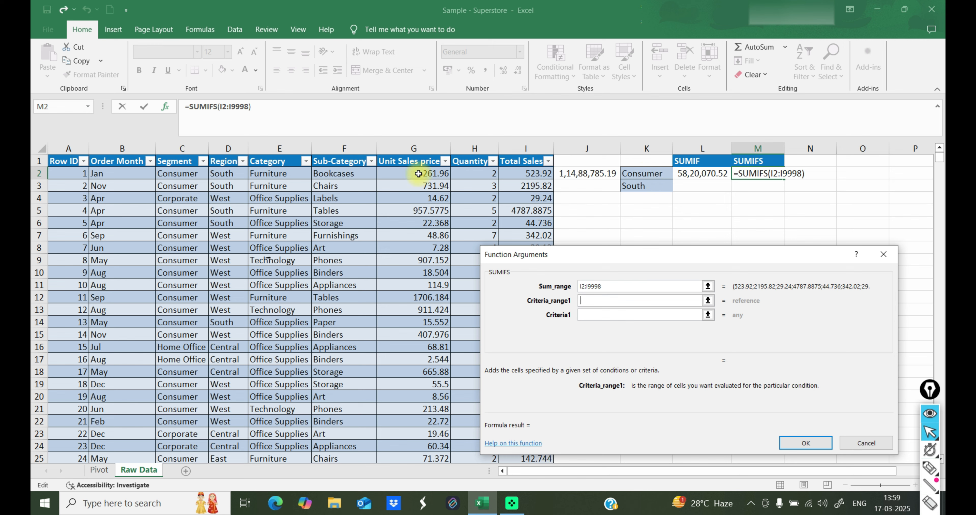
left_click(167, 173)
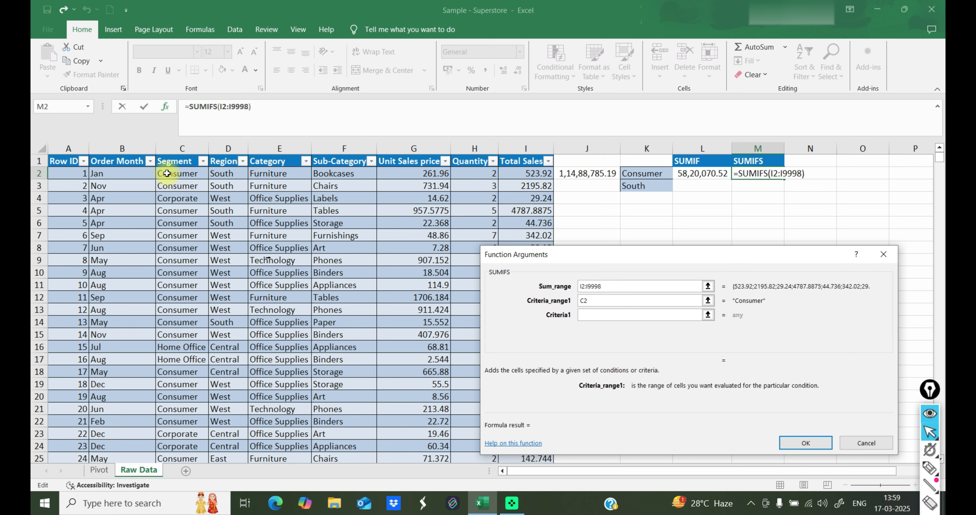
key("ctrl+shift+Down")
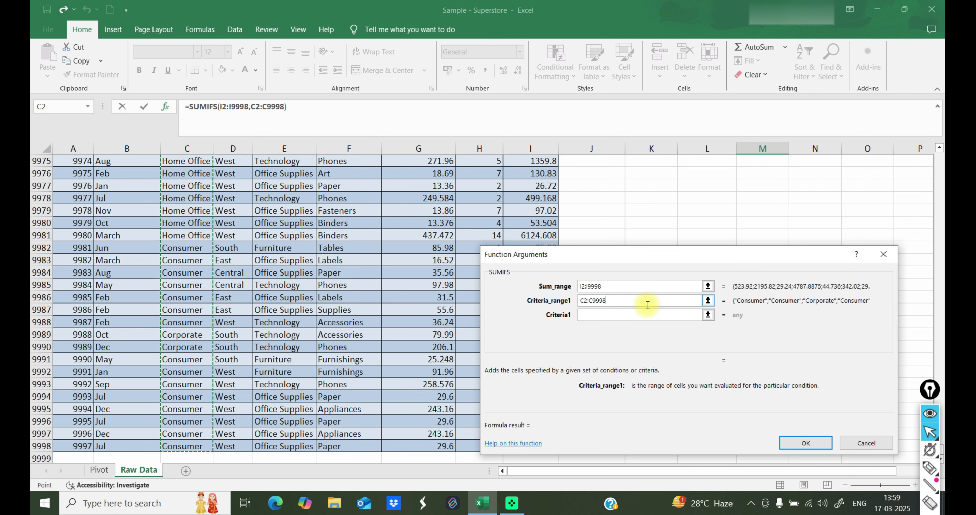
left_click(639, 314)
scroll(638, 211, "up", 8)
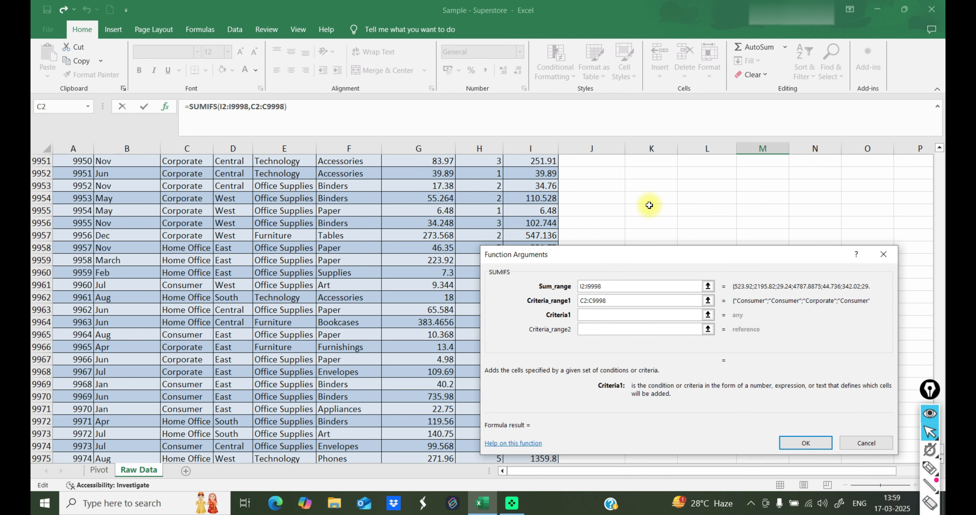
left_click(649, 207)
key("ctrl+Up")
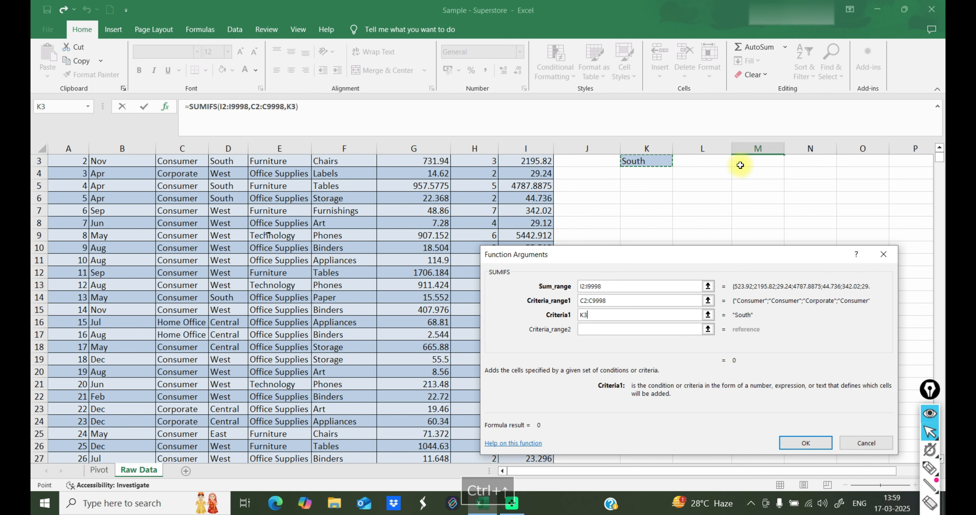
scroll(650, 204, "up", 1)
left_click(650, 173)
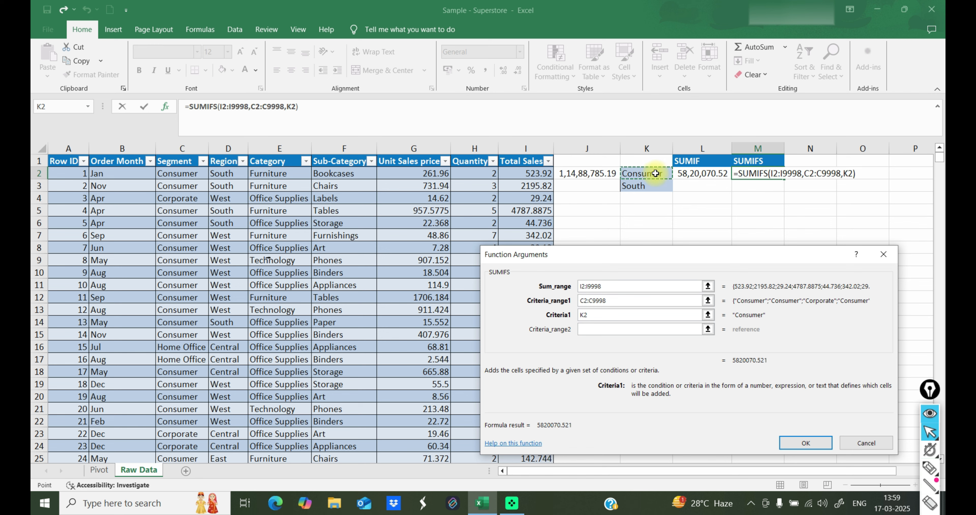
- Set the second SUMIFS criteria range to the Region values D2:D9998 and its criterion to the South cell K3
left_click(617, 328)
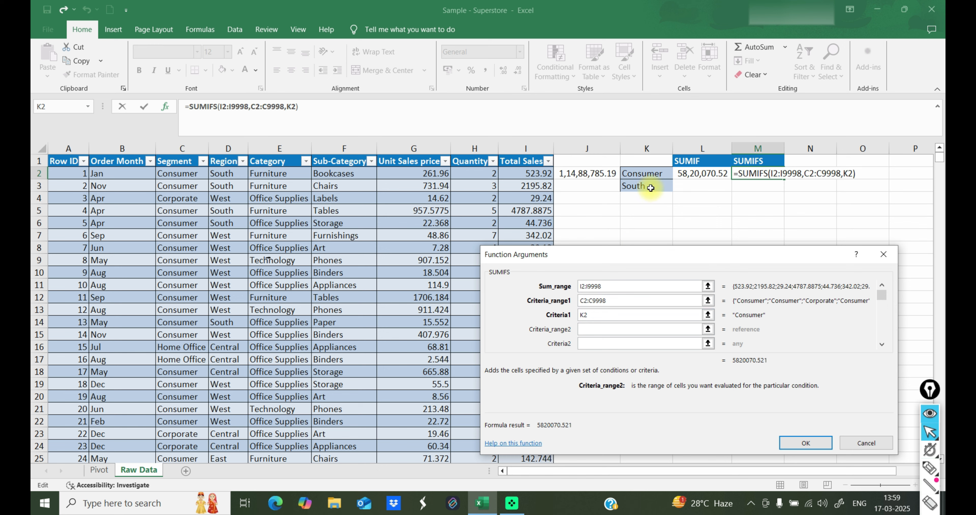
left_click(222, 173)
key("ctrl+shift+Down")
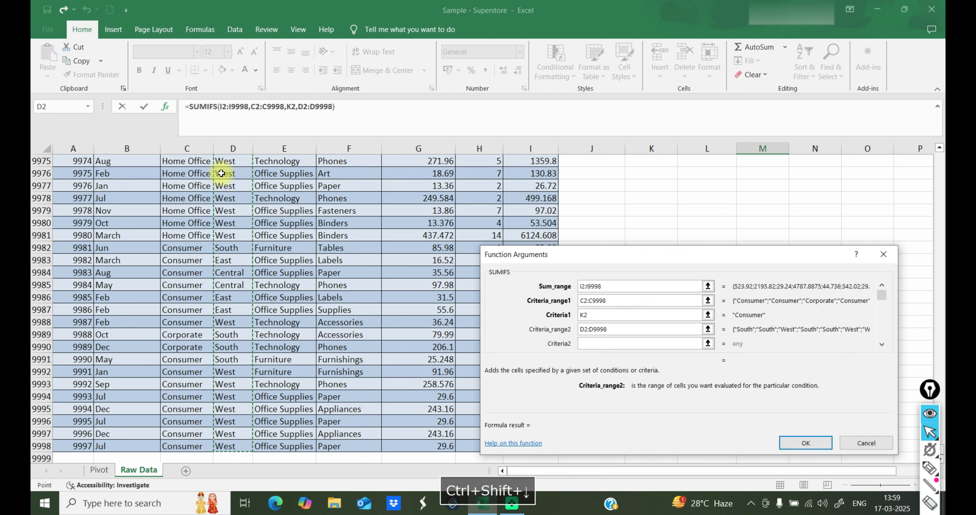
left_click(632, 345)
scroll(648, 209, "up", 14)
left_click(648, 209)
key("ctrl+Up")
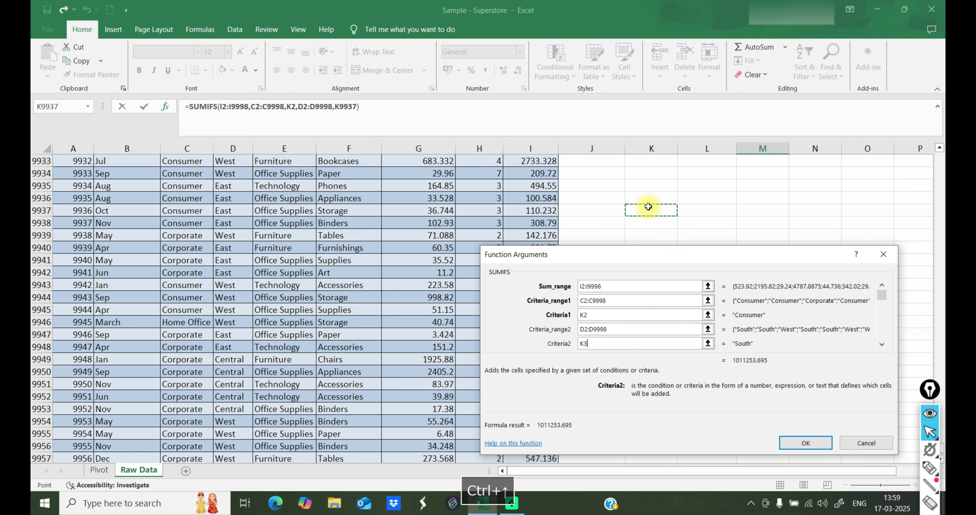
scroll(654, 197, "up", 1)
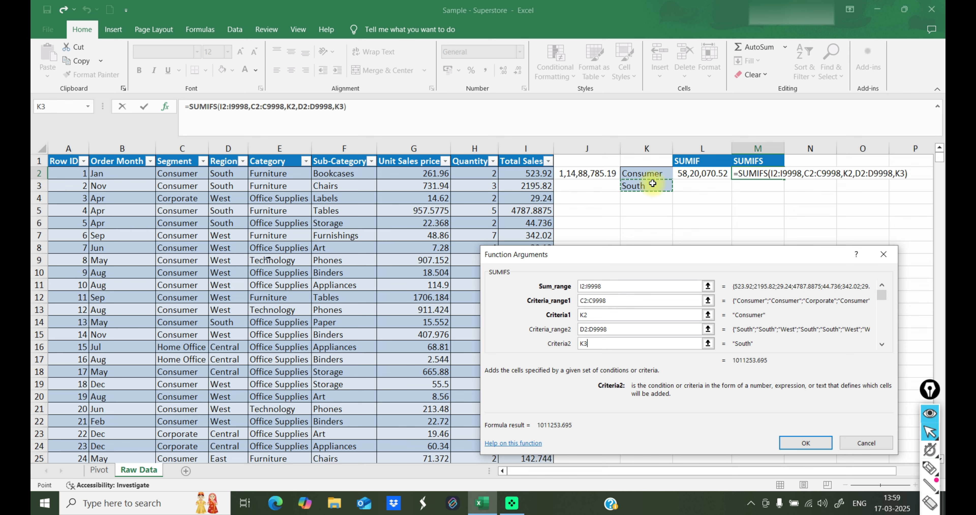
- Complete the SUMIFS formula in M2 and format its result with the comma number style
left_click(806, 442)
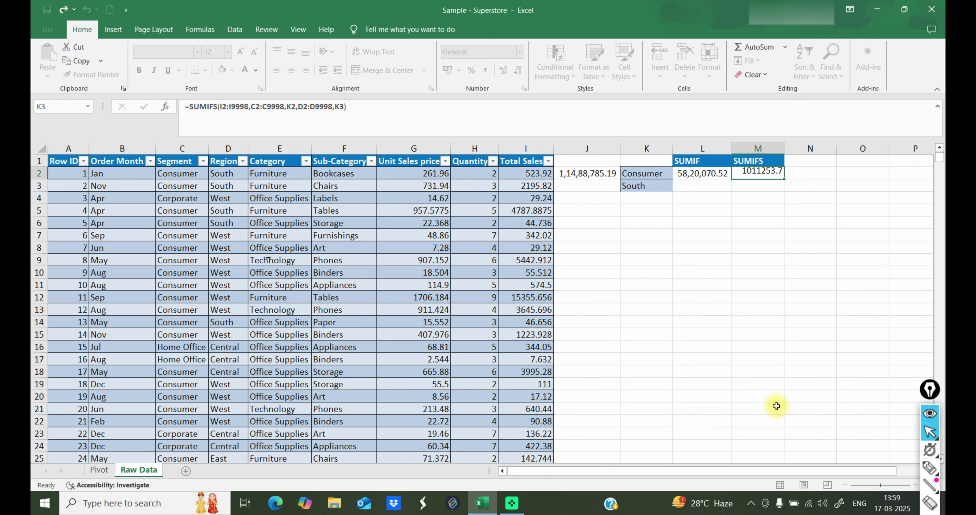
left_click(488, 71)
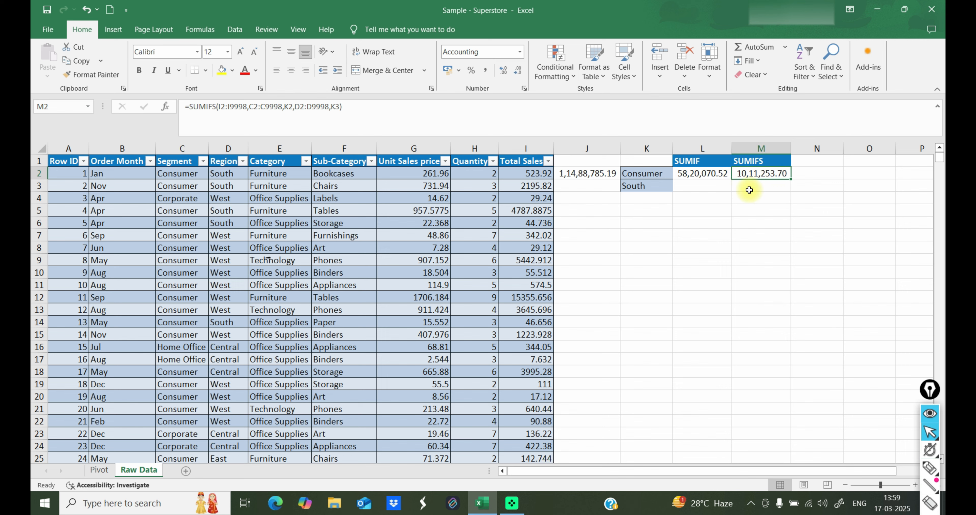
- Compare the SUMIFS result in M2 with the grand total on the Pivot sheet, filtered to South and Consumer, ending on Raw Data
left_click(100, 470)
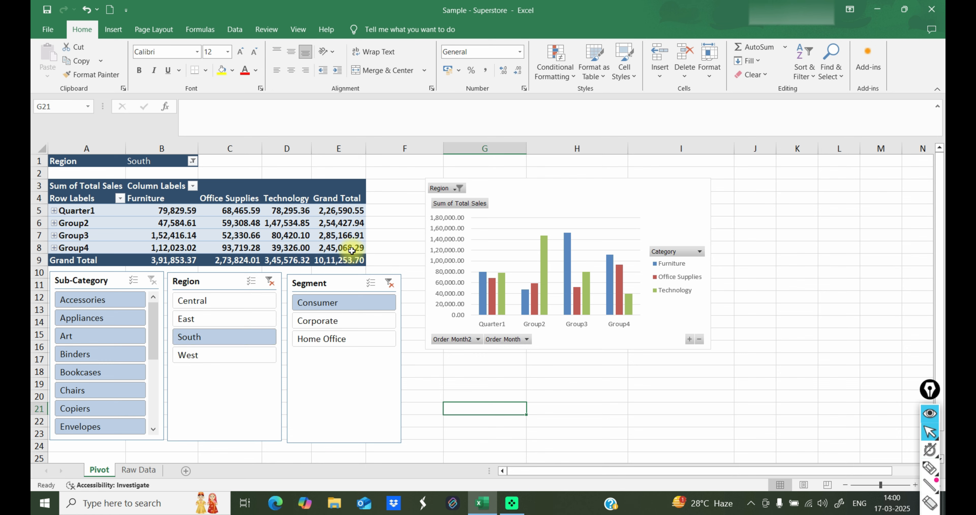
left_click(148, 470)
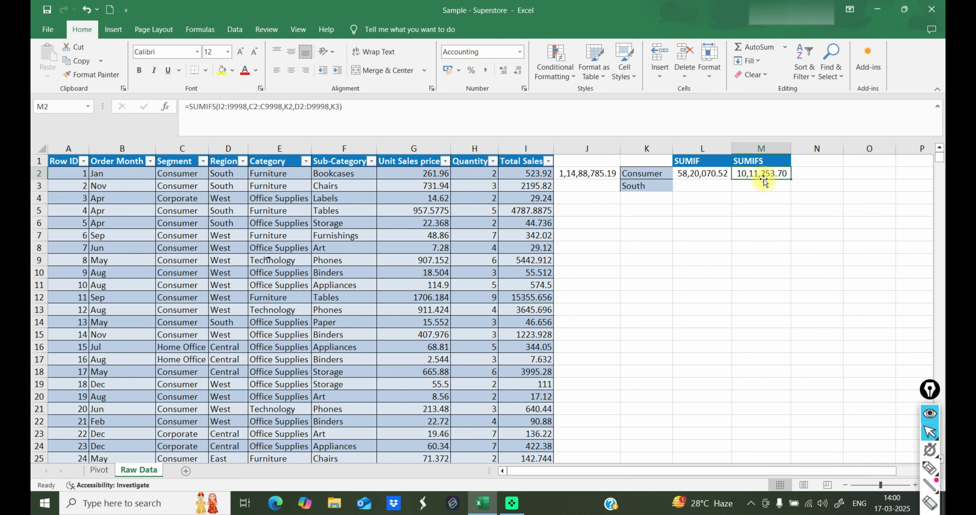
left_click(754, 186)
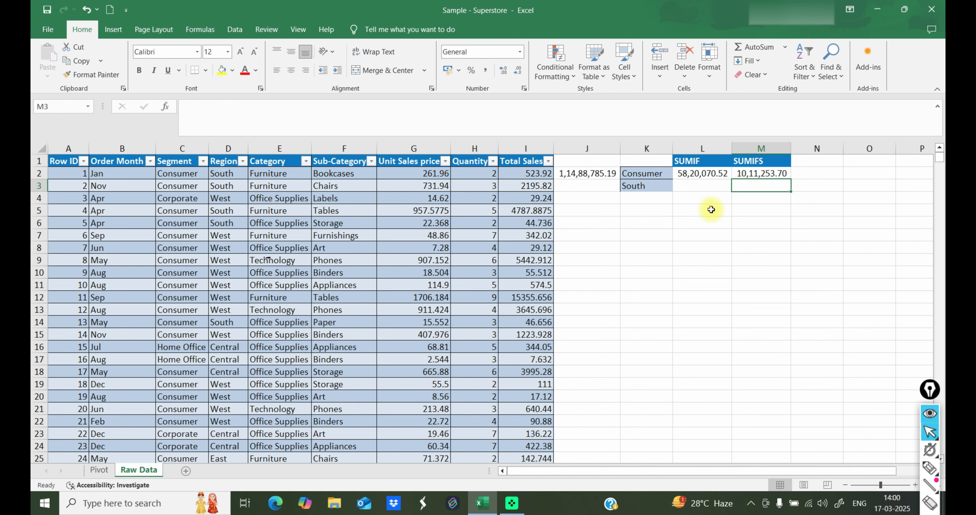
left_click(109, 470)
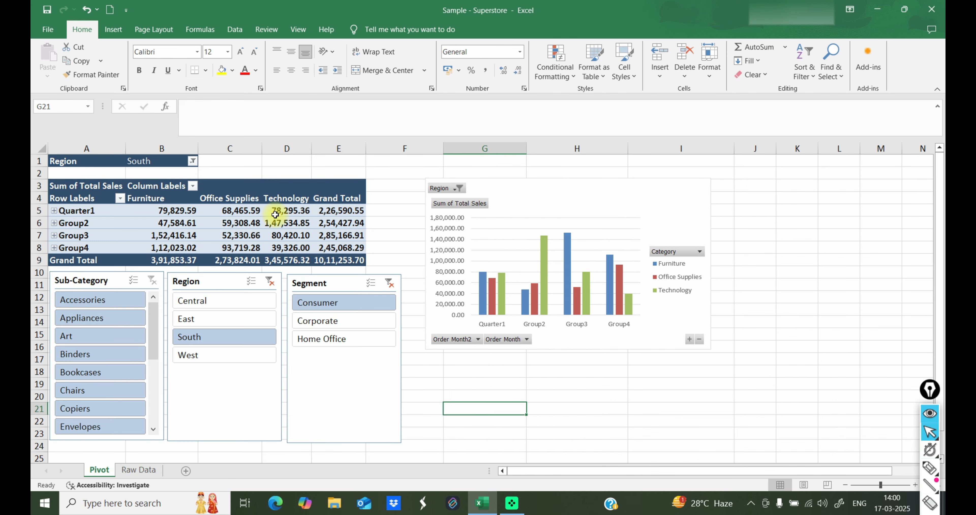
left_click(139, 469)
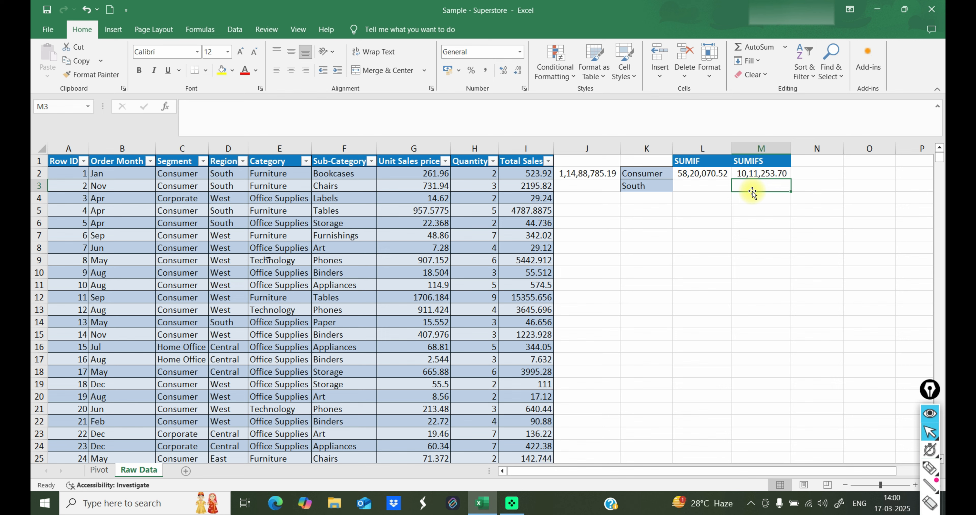
left_click(668, 204)
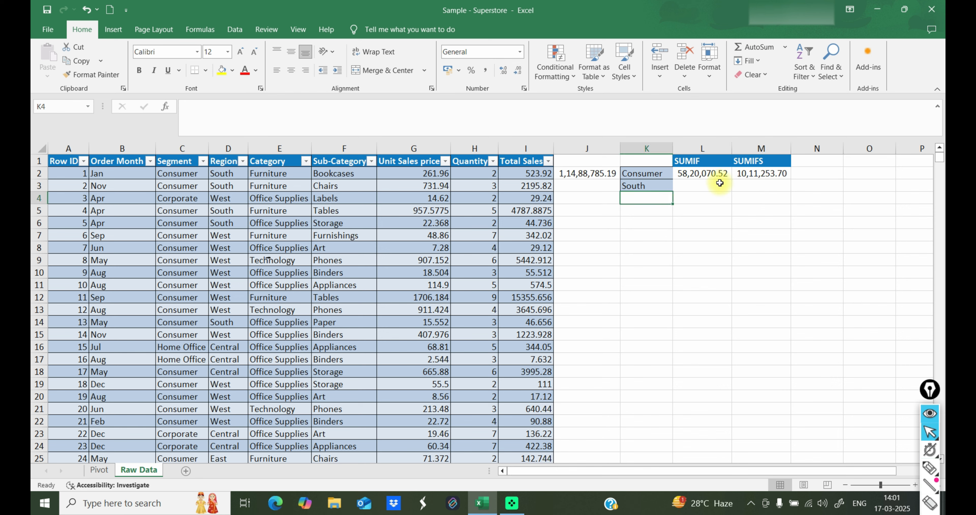